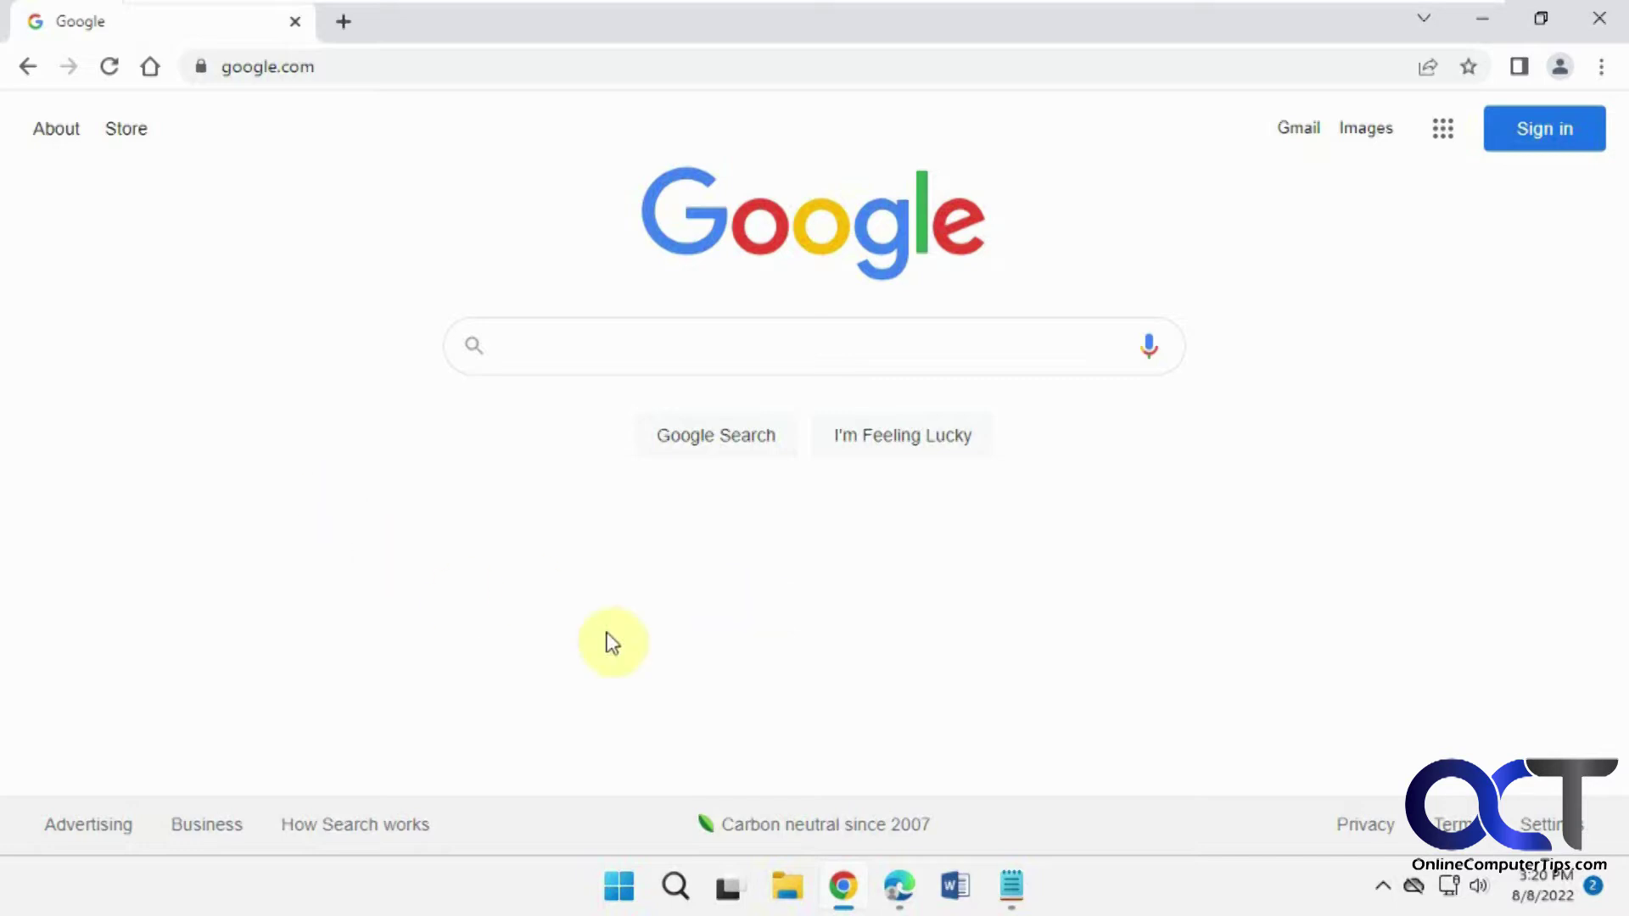
Load go.com in Chrome and view its 'Not secure' connection details
click(568, 65)
click(568, 66)
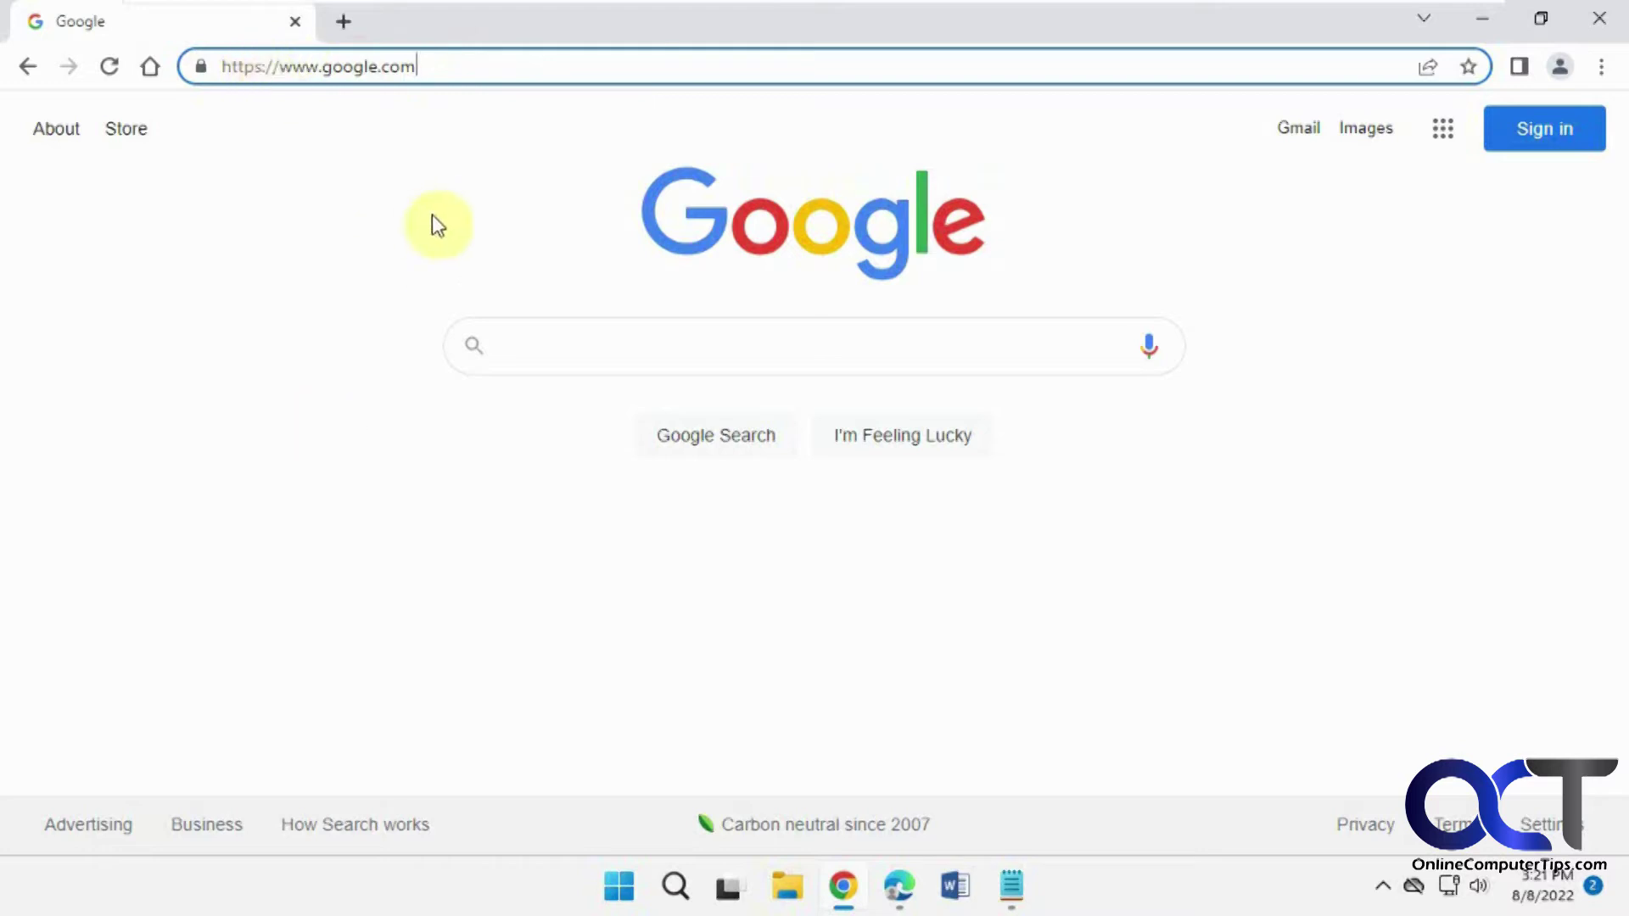
drag(454, 65, 164, 51)
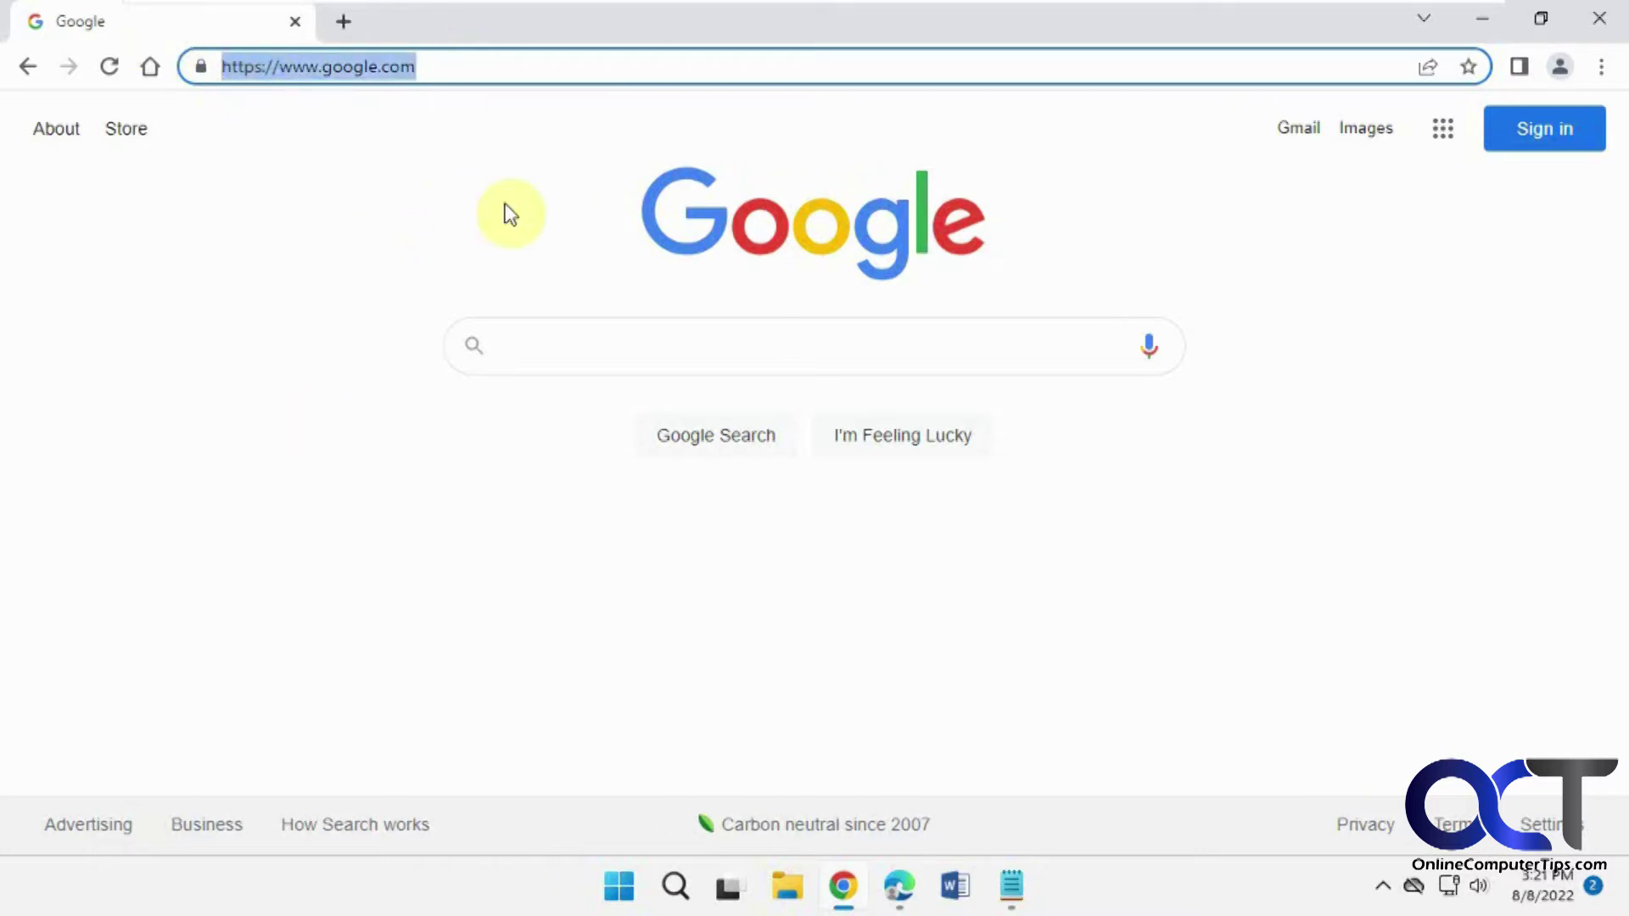
text(go.com)
key(Return)
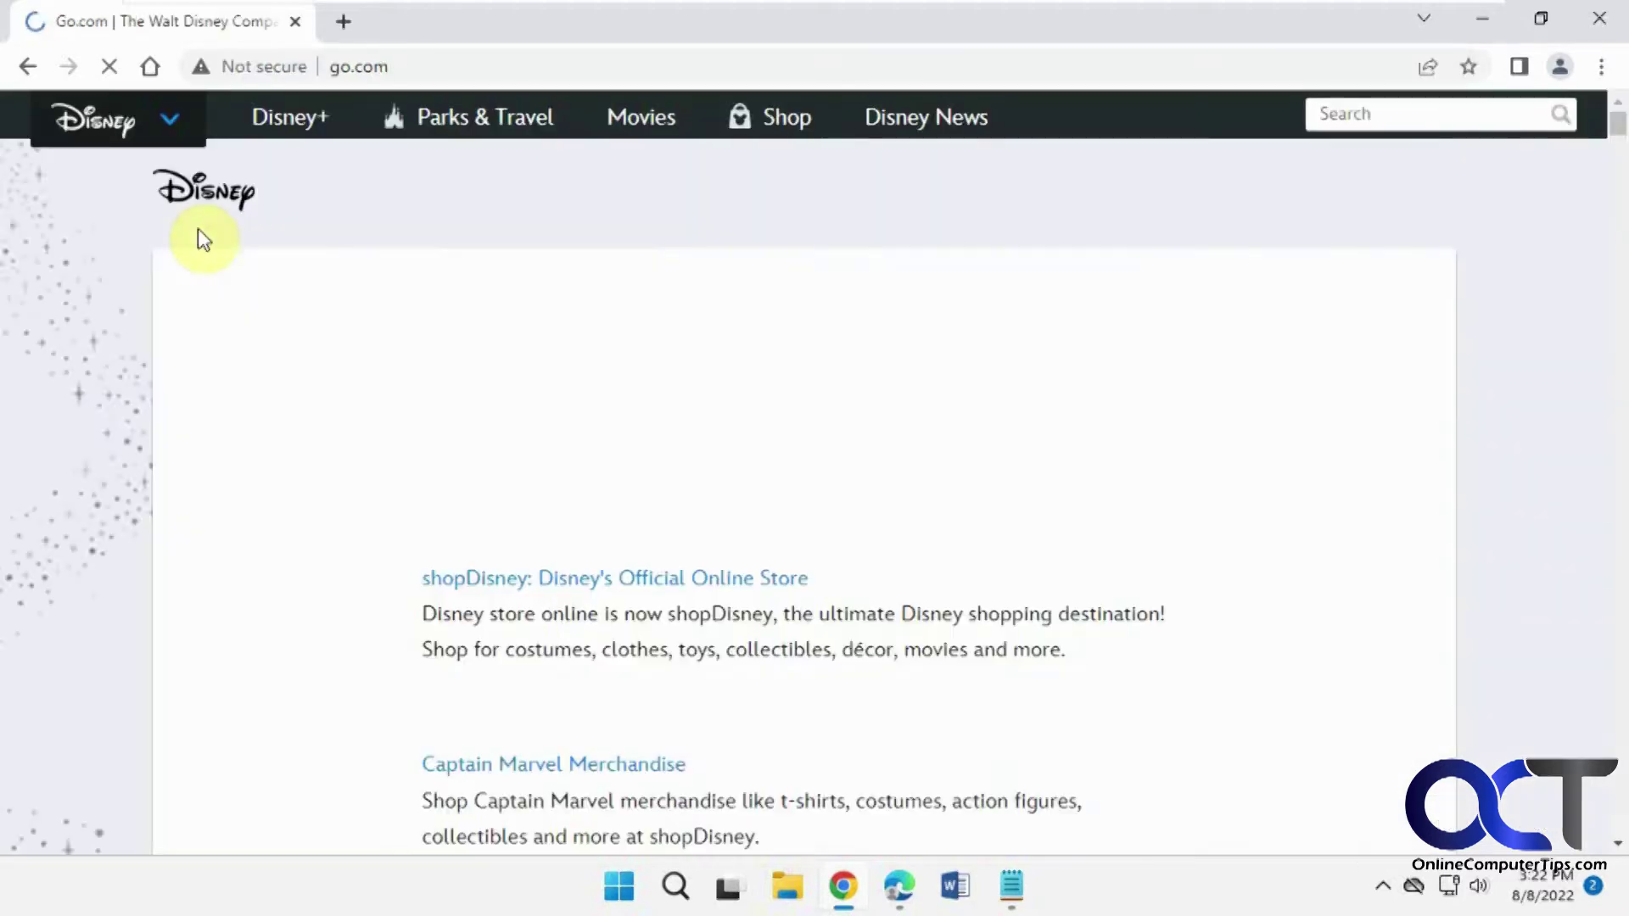
click(259, 66)
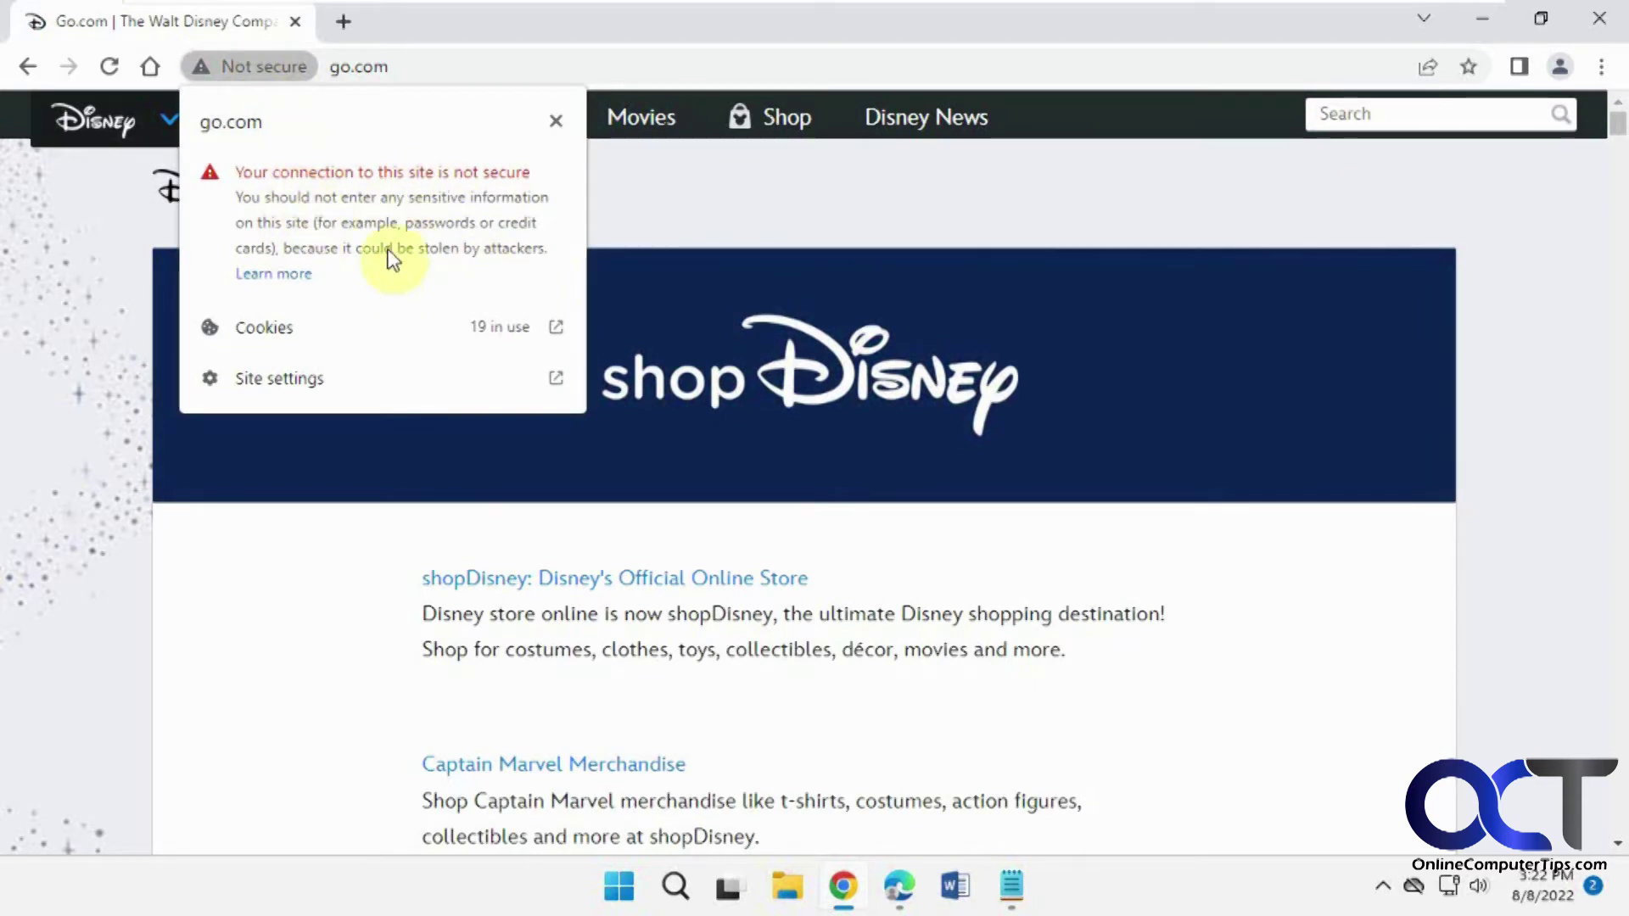
click(899, 885)
Load go.com in Edge and view its 'Not secure' connection details
click(529, 68)
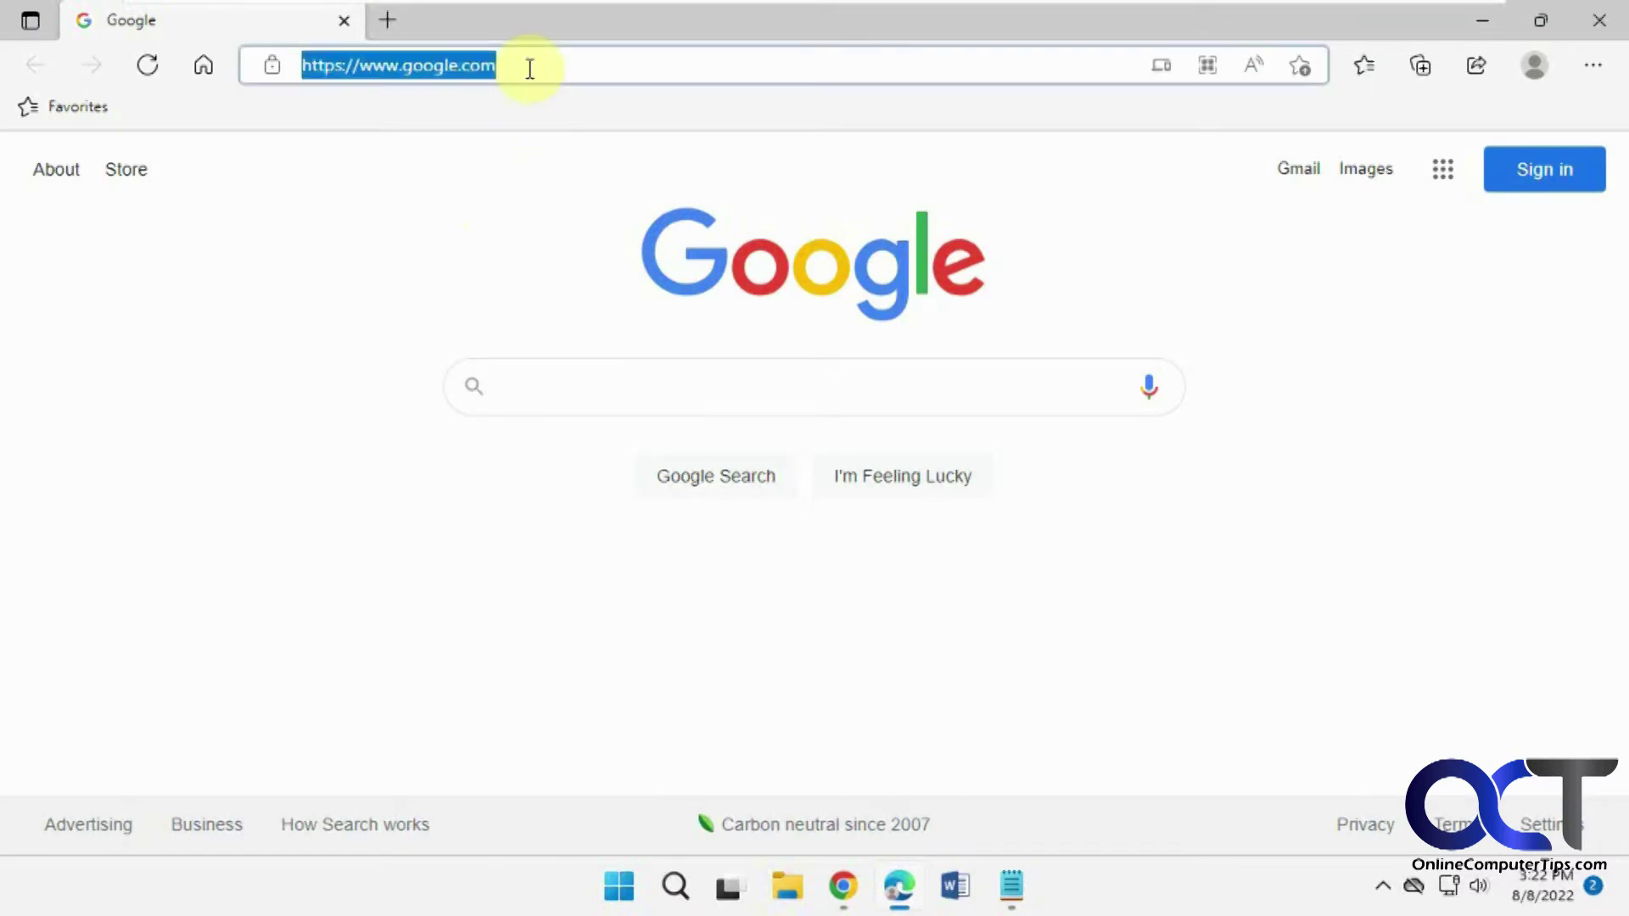
text(go.com)
key(Return)
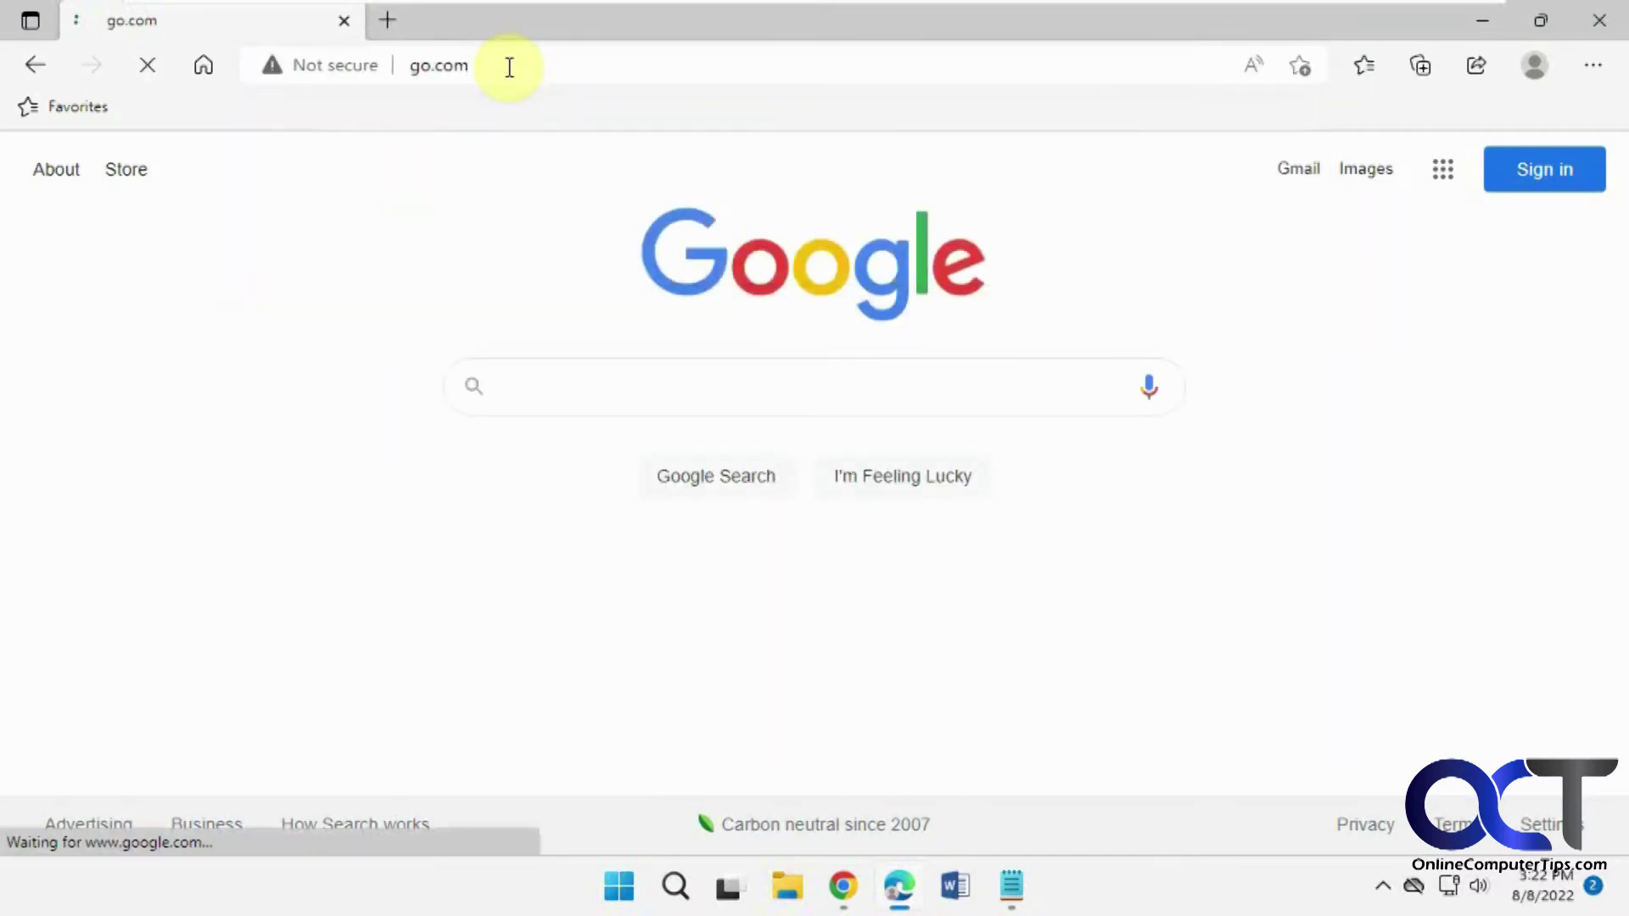
click(343, 68)
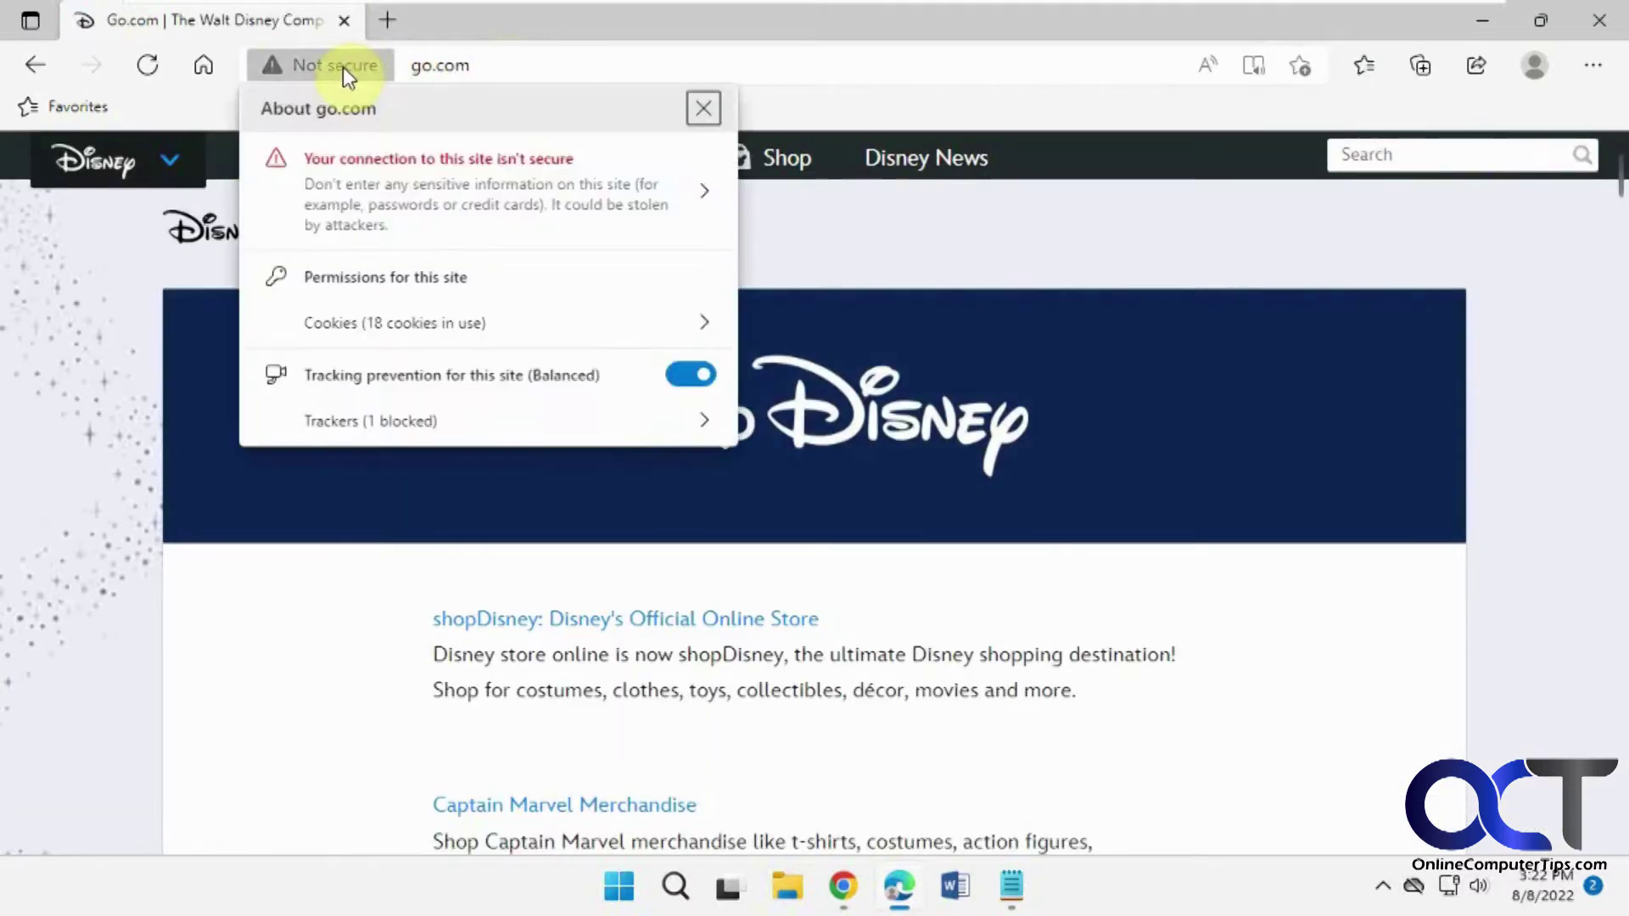
Return Edge to its home page, then switch to Chrome's new tab page
click(195, 65)
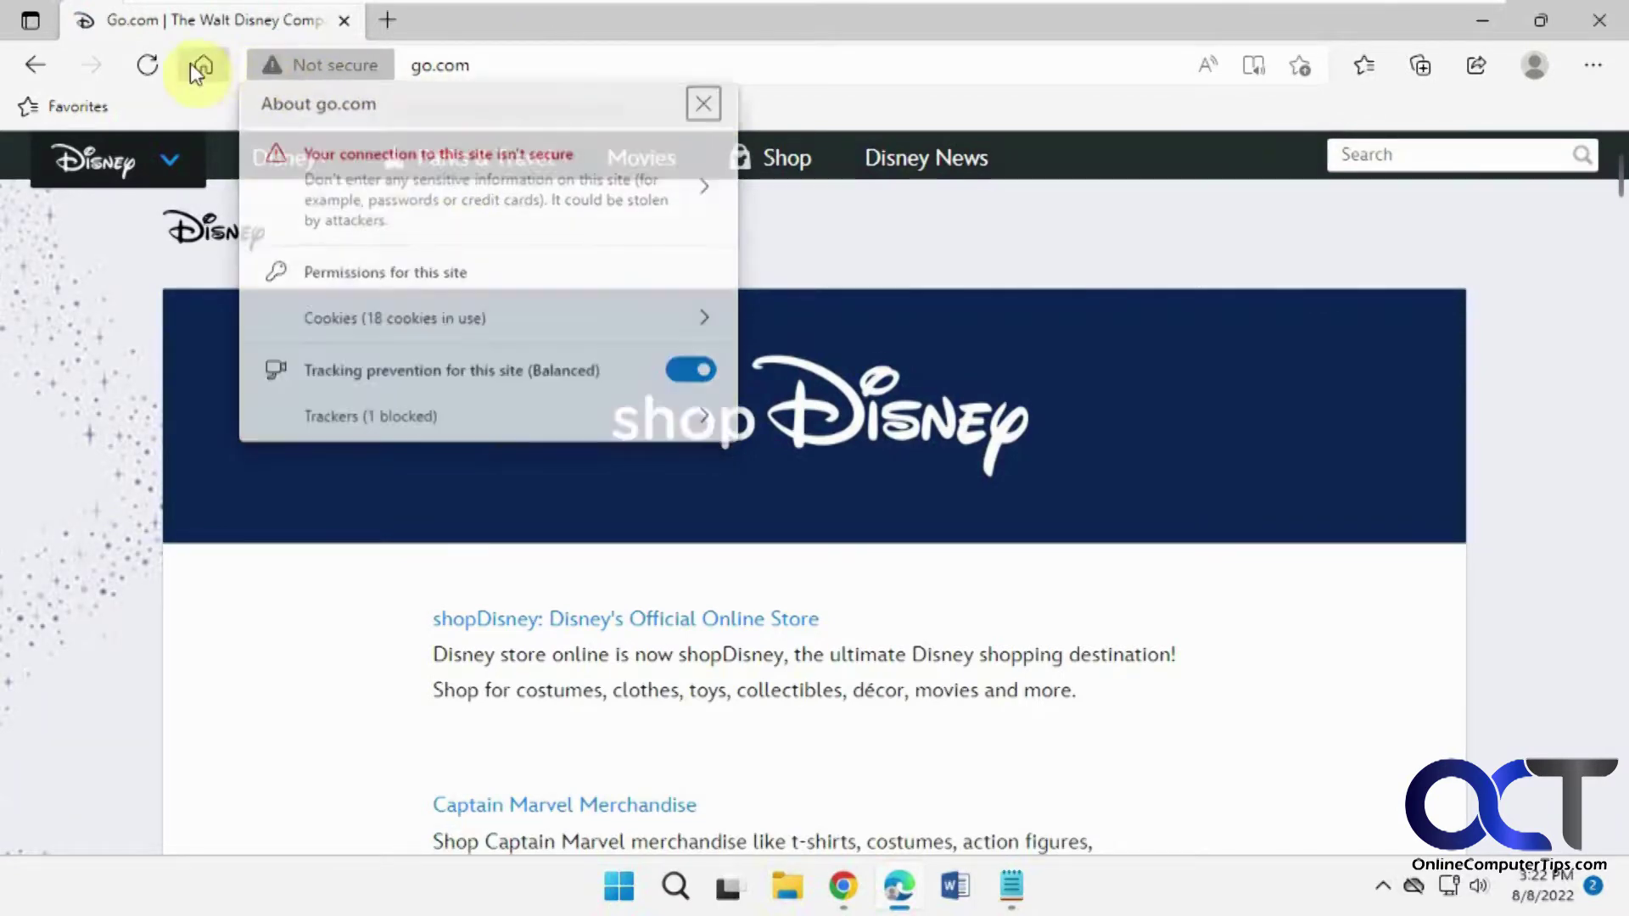
click(842, 886)
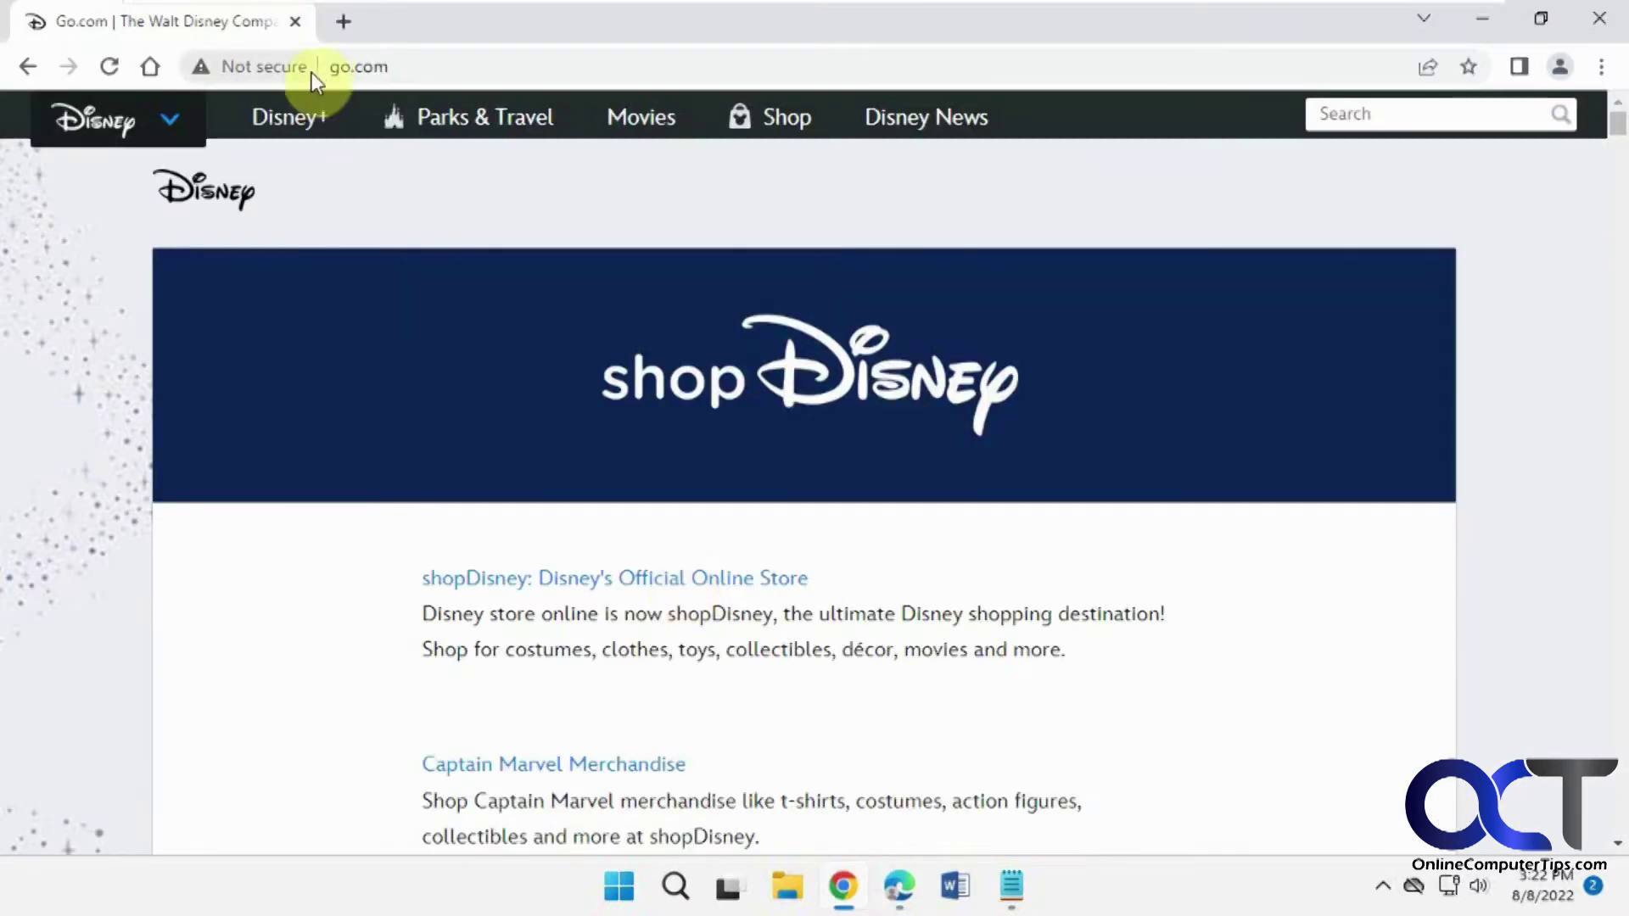
click(150, 66)
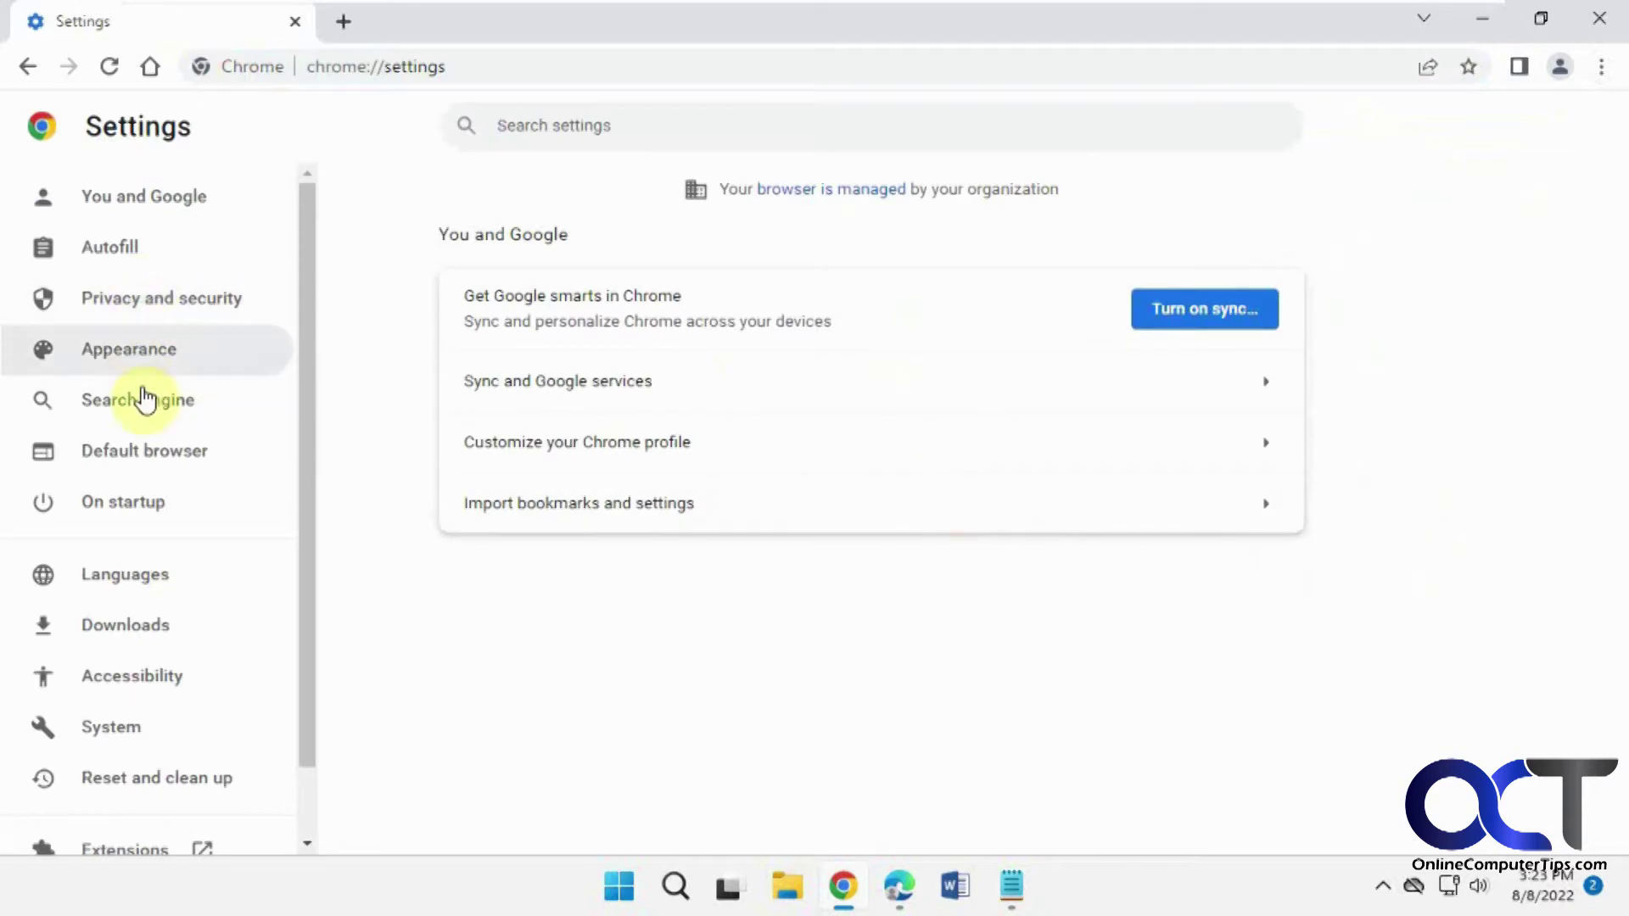
Turn on 'Always use secure connections' under Chrome's Privacy and security > Security, then close Chrome
click(146, 319)
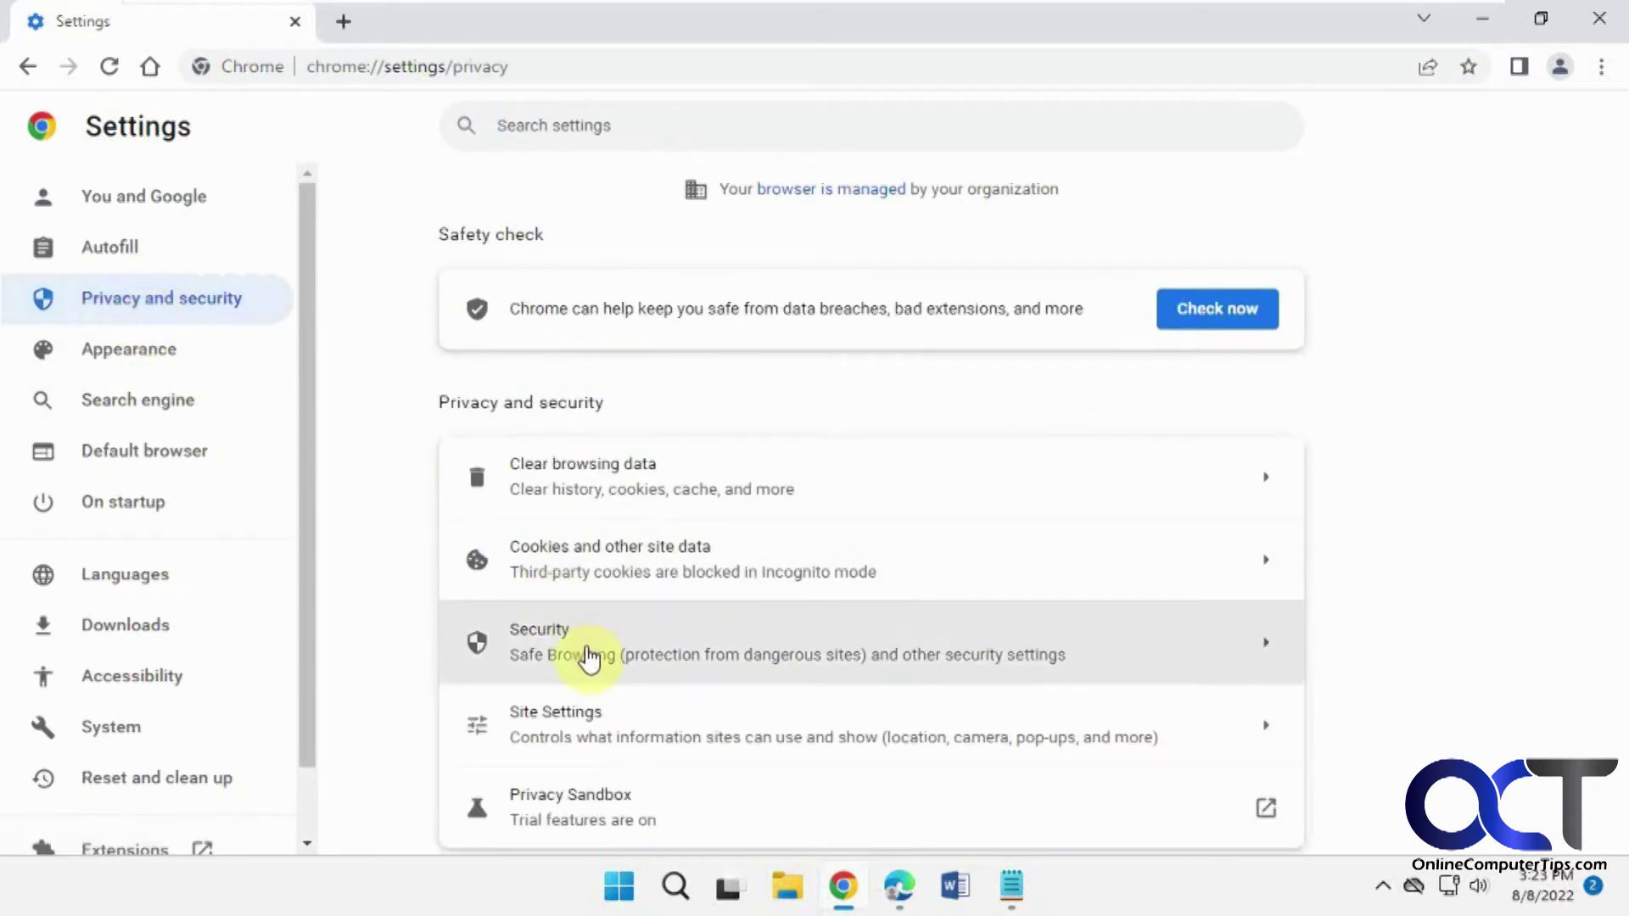
click(588, 657)
scroll(712, 627, down, 12)
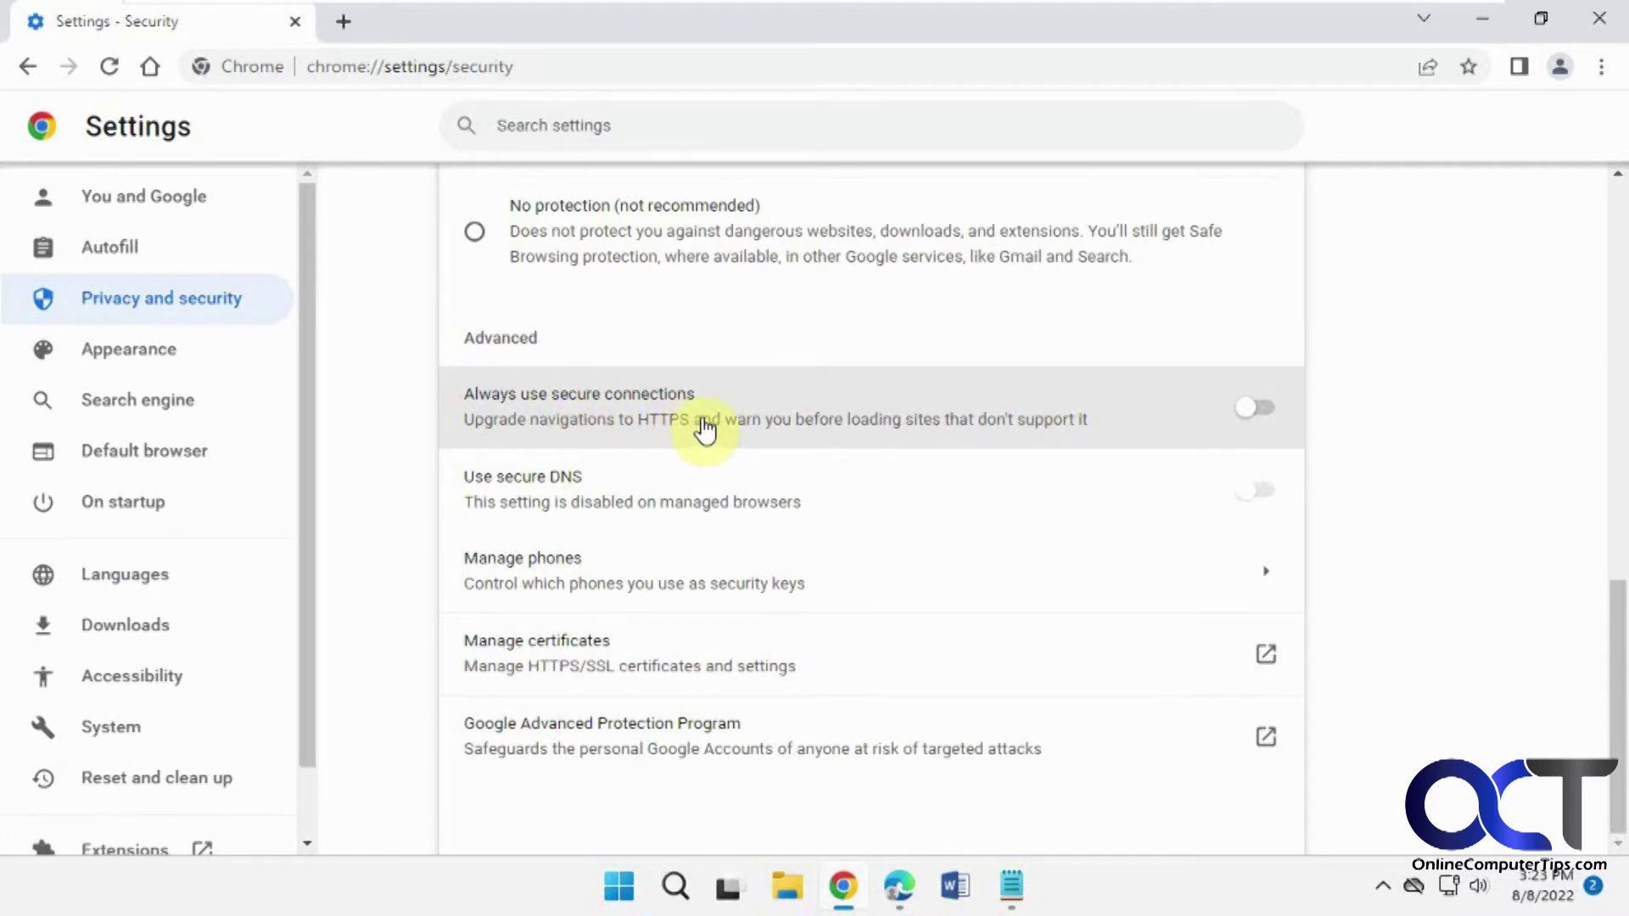
click(1270, 411)
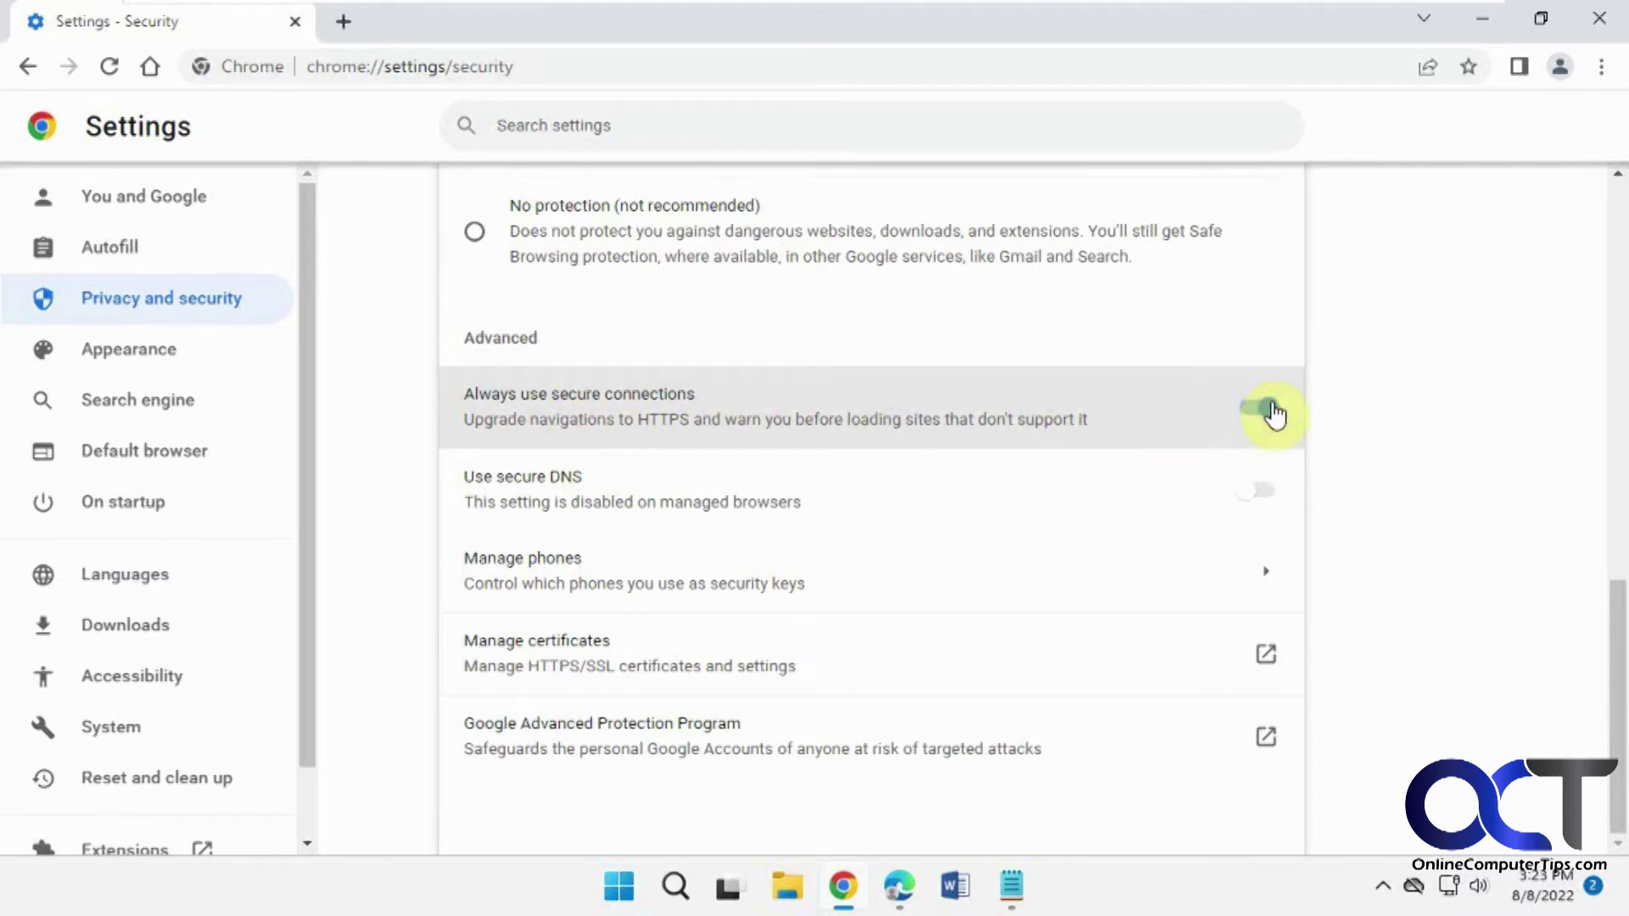
click(1598, 18)
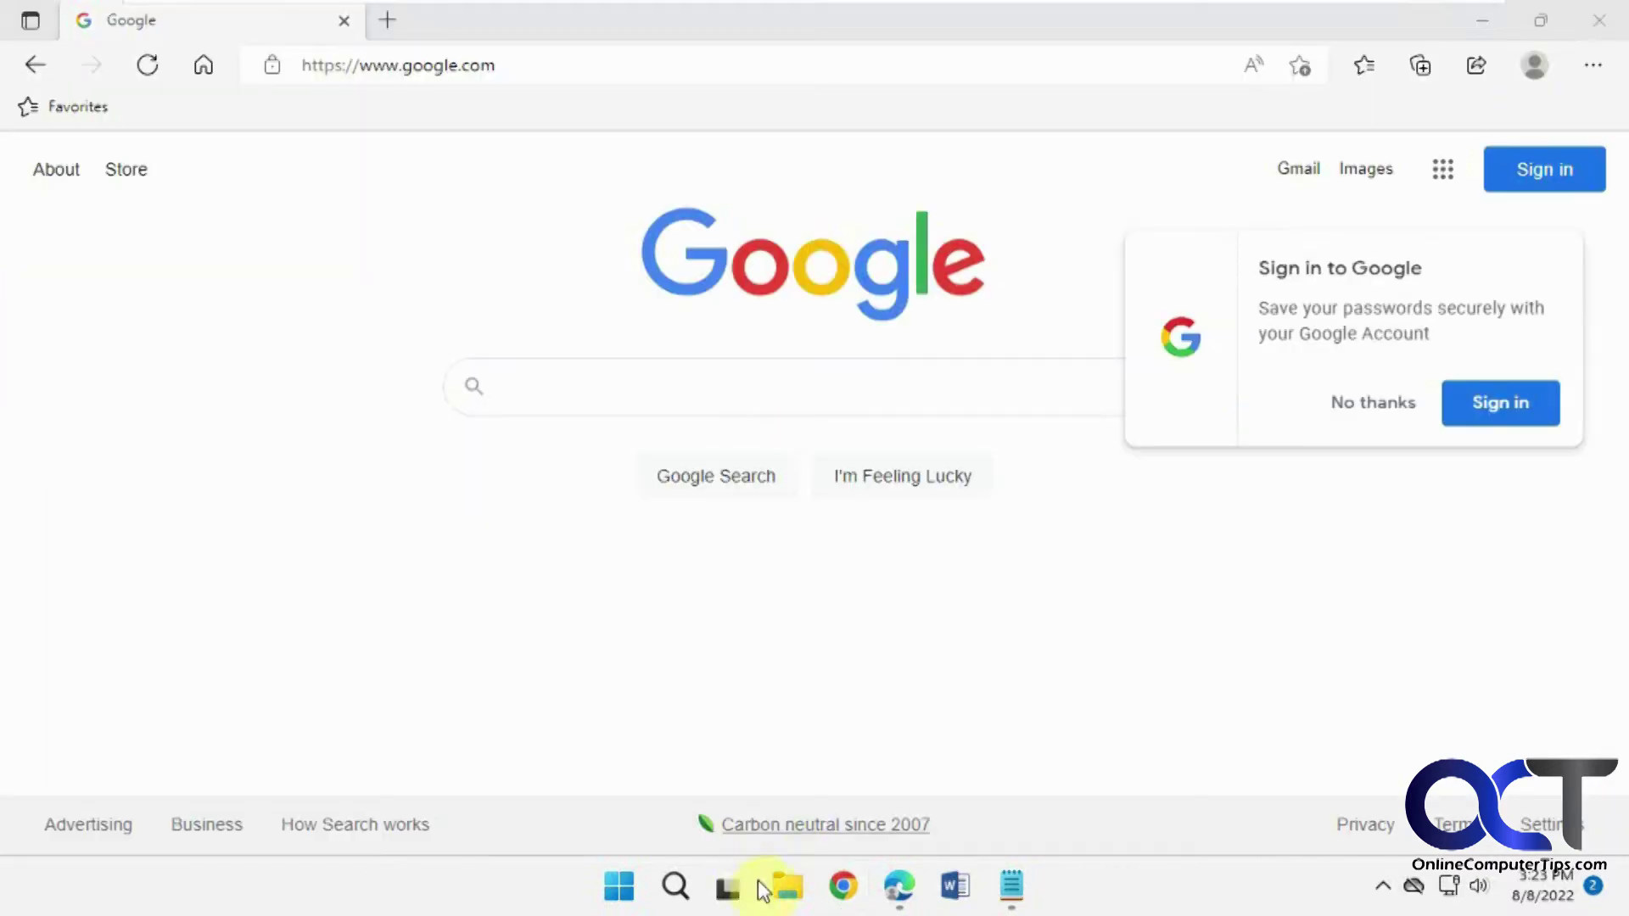
Reopen Chrome, visit go.com, and continue past the insecure-connection warning to the site
click(845, 887)
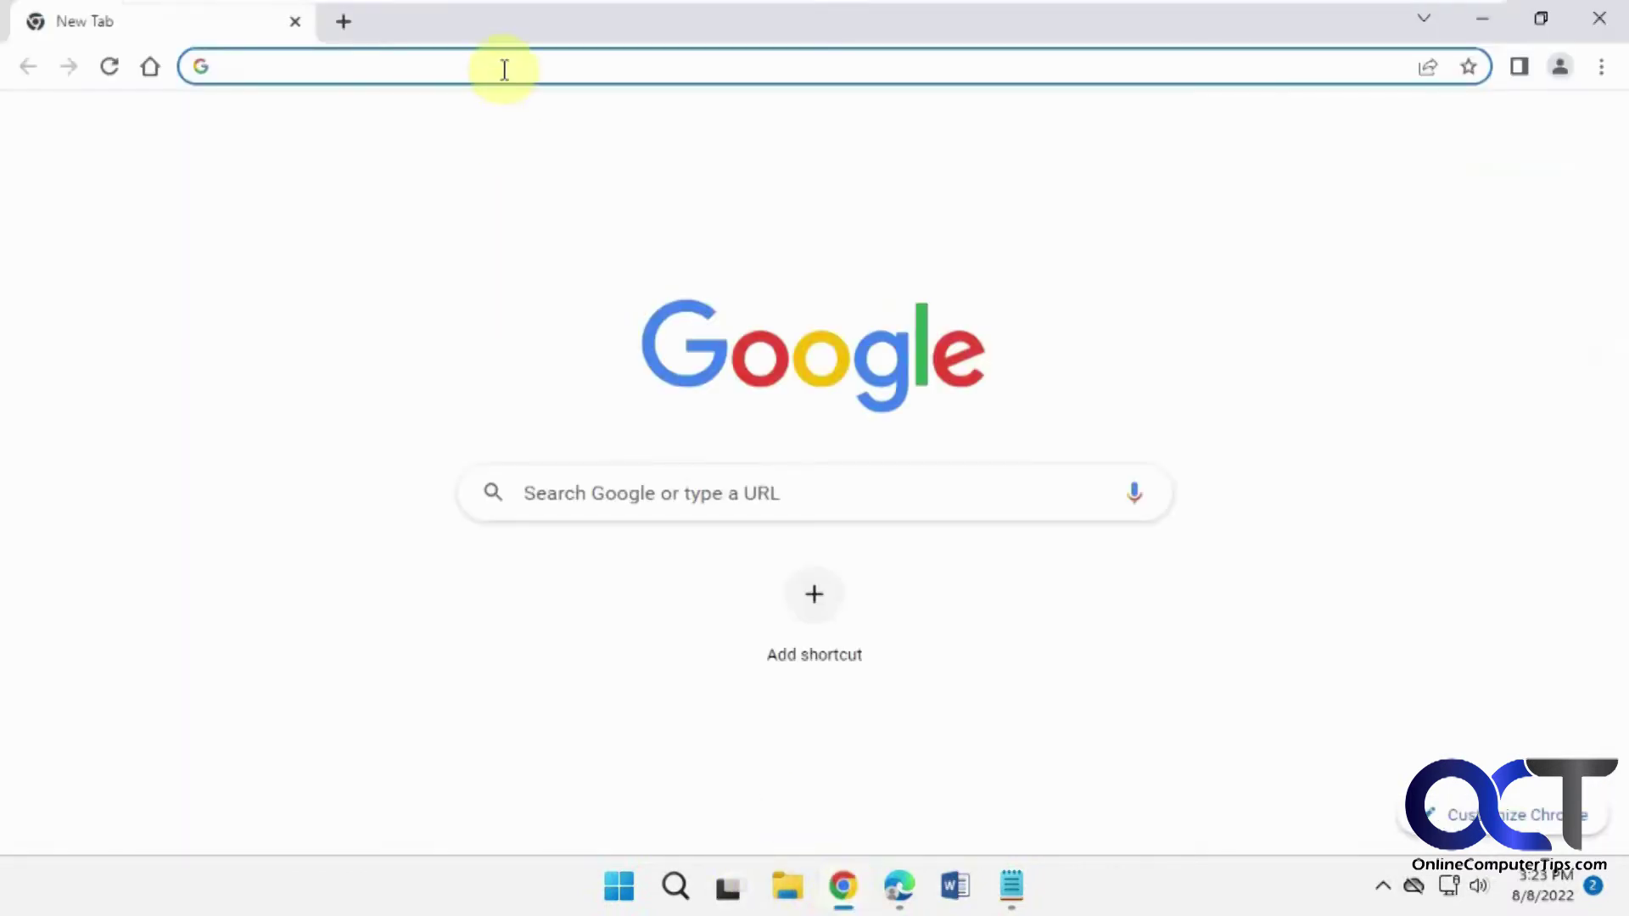
text(go.com)
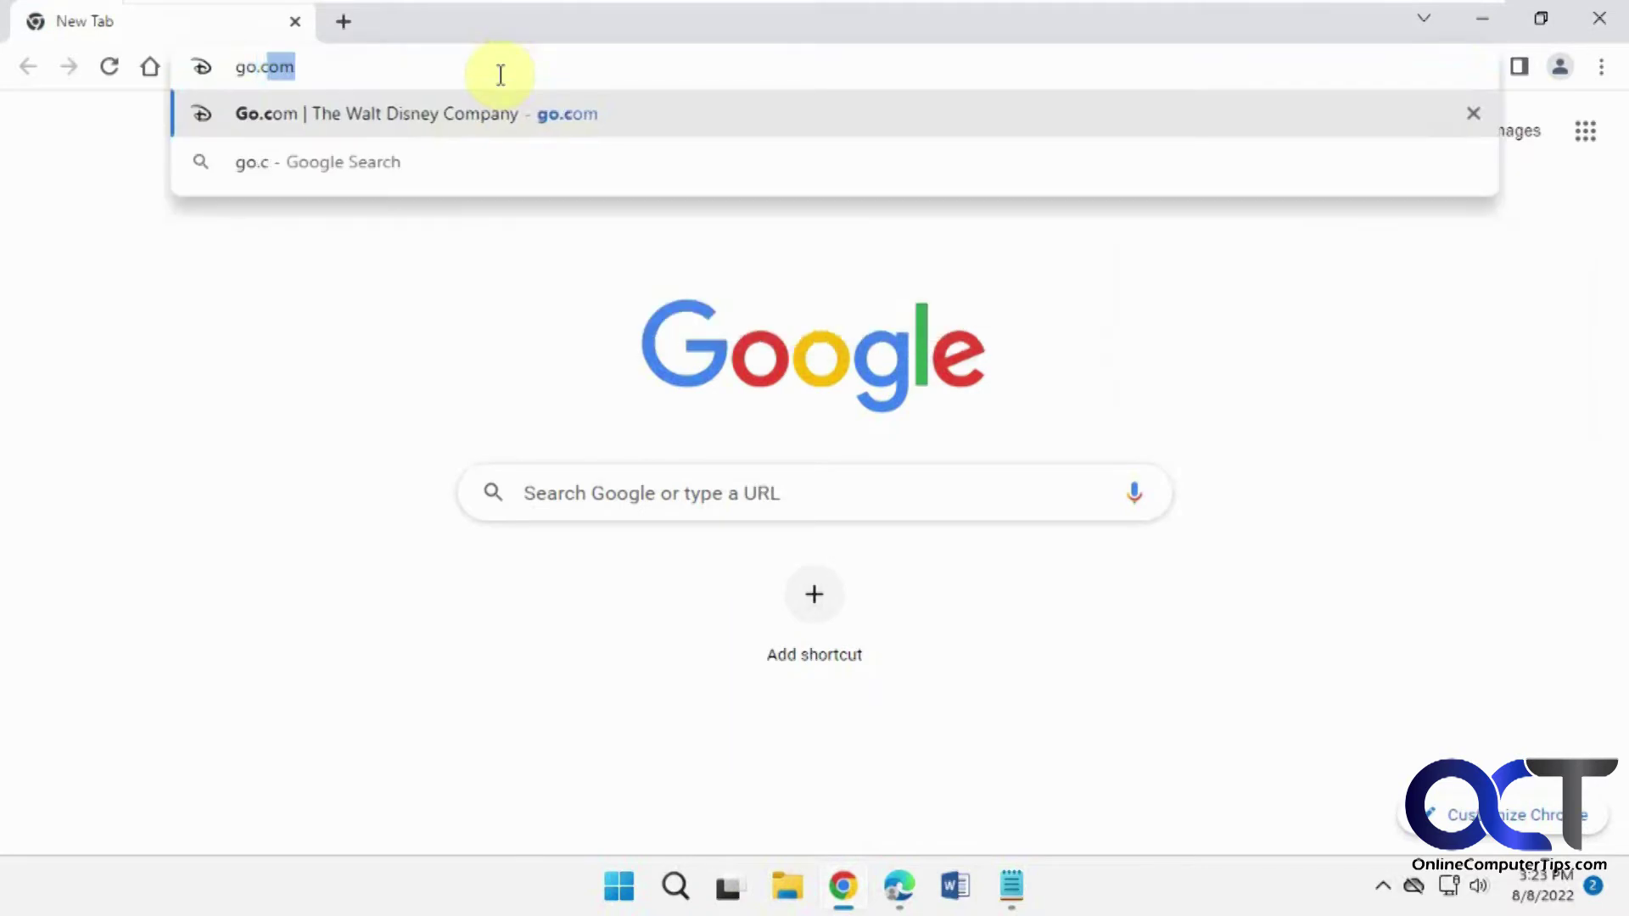
key(Return)
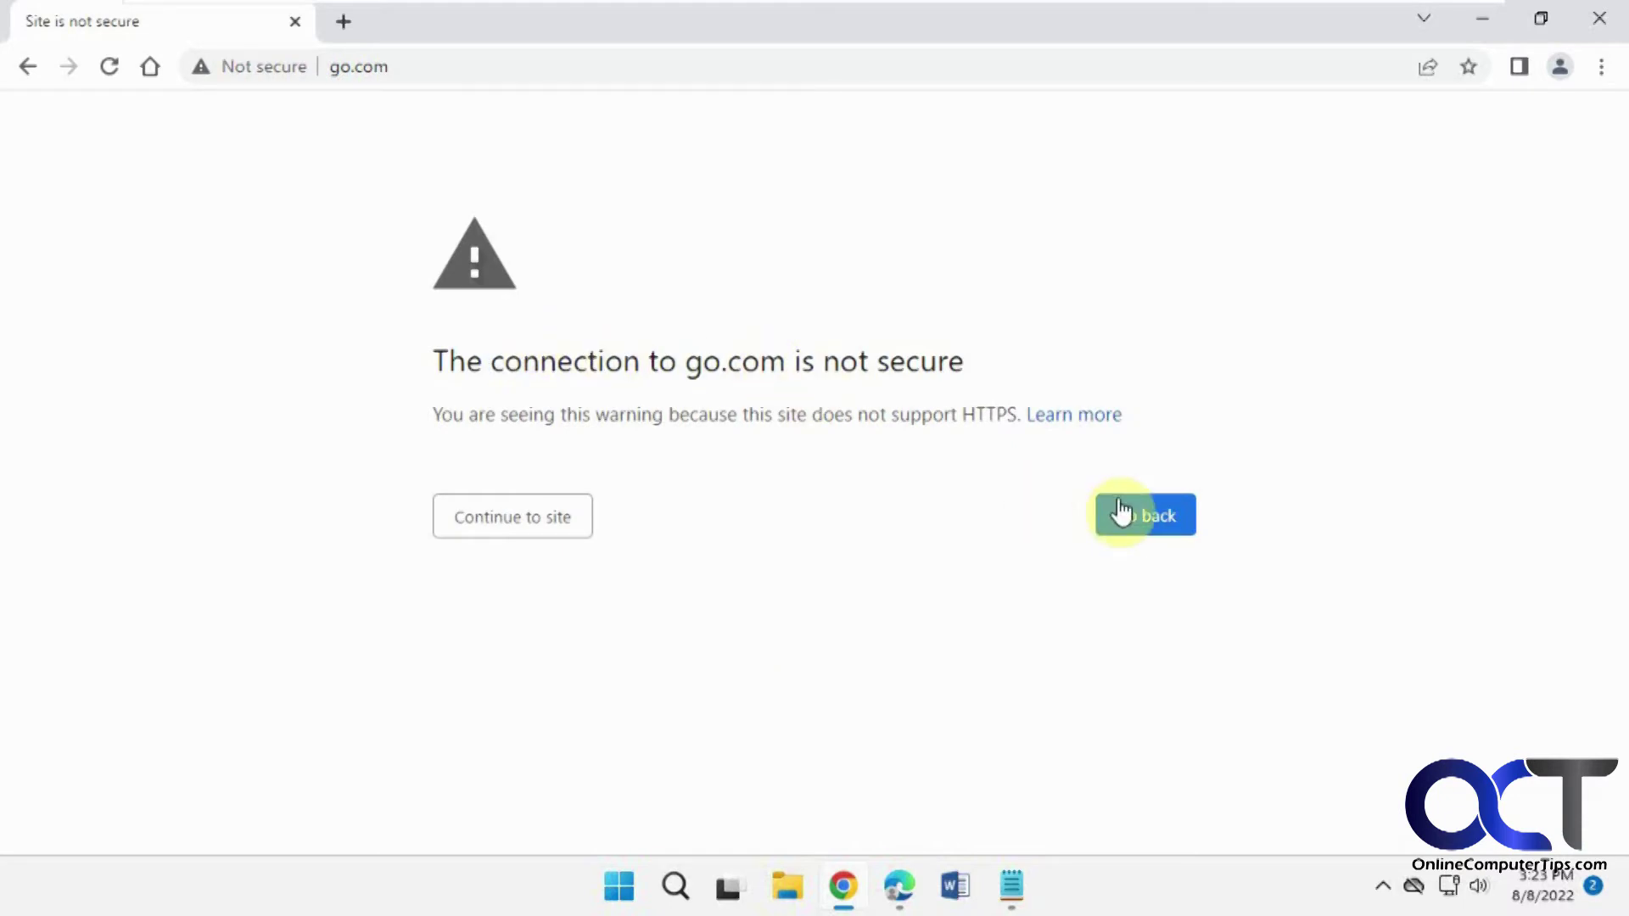
click(555, 517)
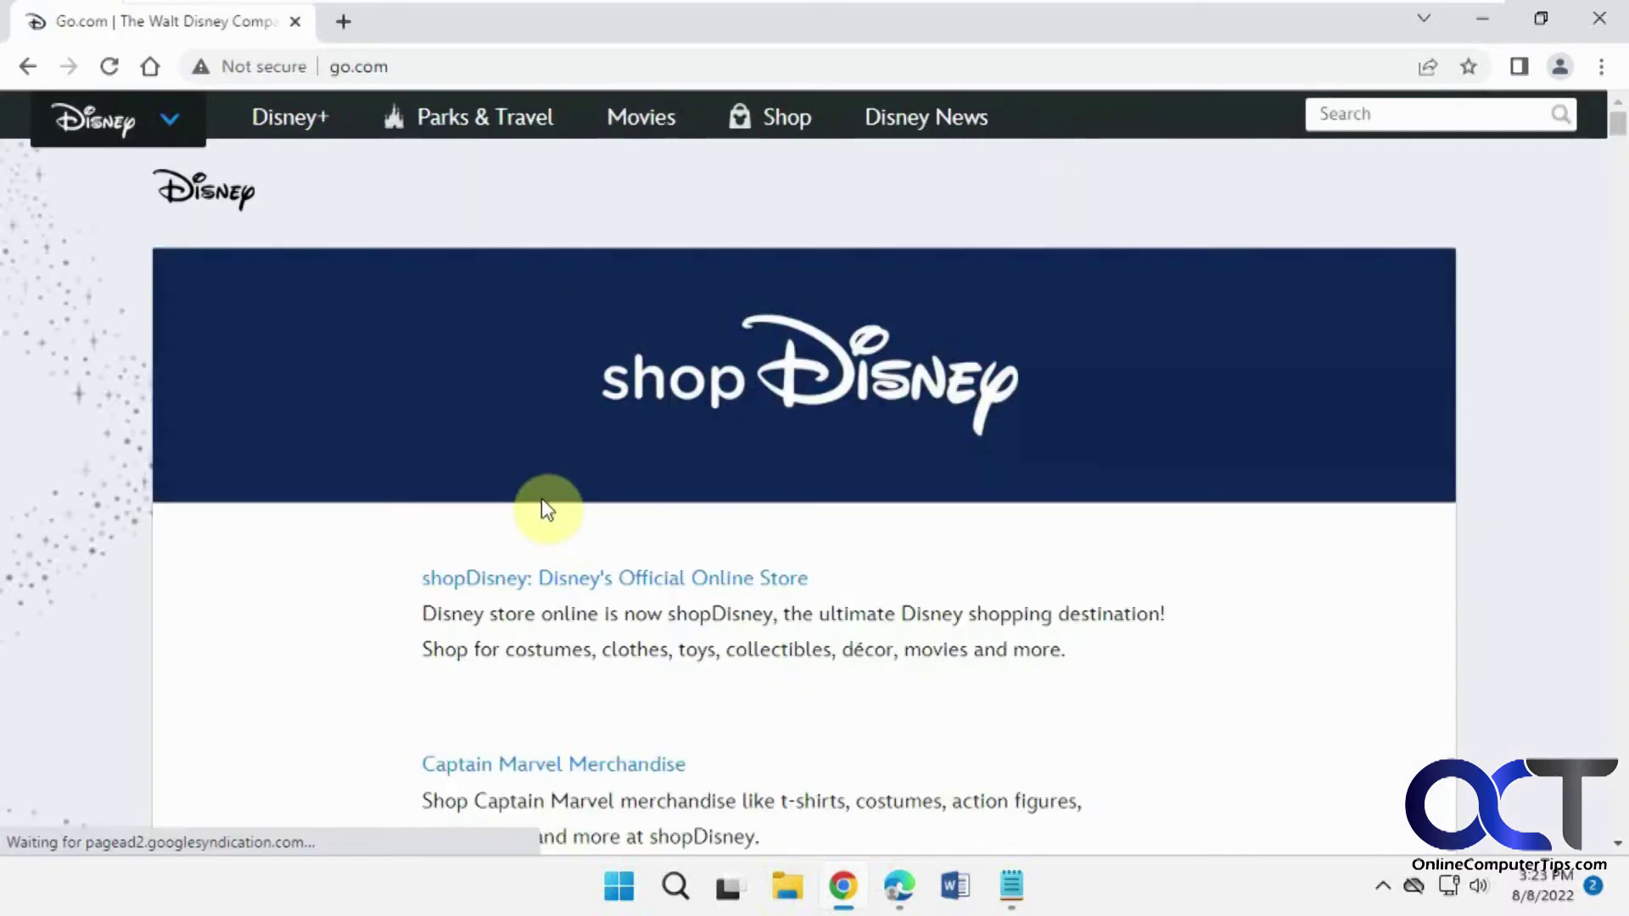
click(900, 887)
Dismiss Edge's sign-in prompt and copy the edge://flags/#edge-automatic-https address from Notepad
click(1379, 402)
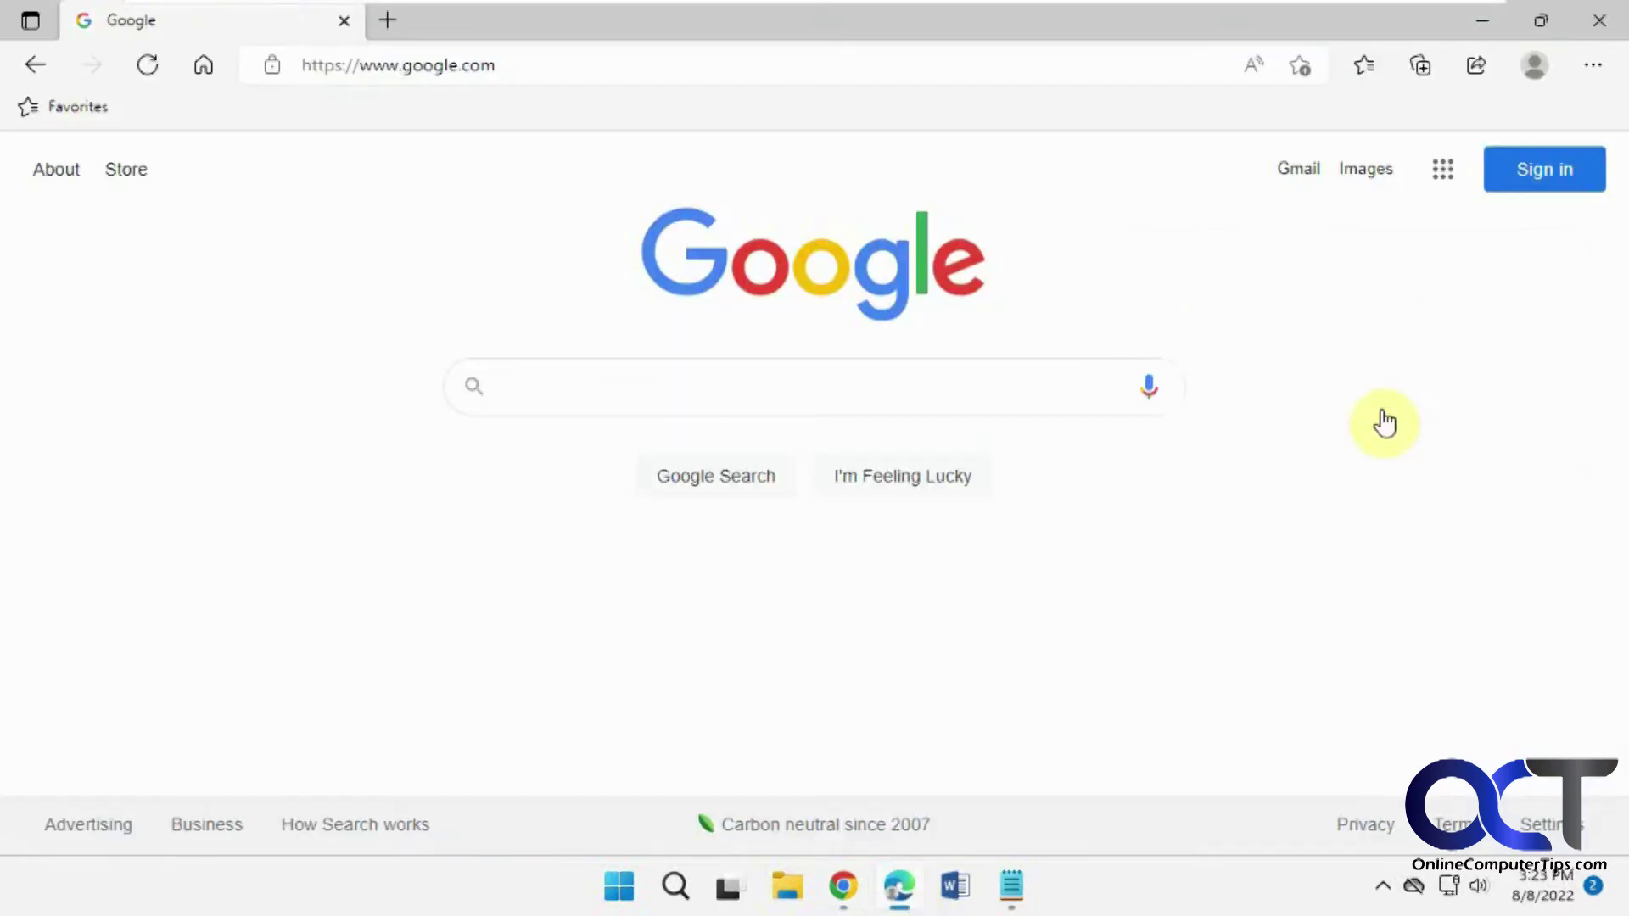
click(1011, 888)
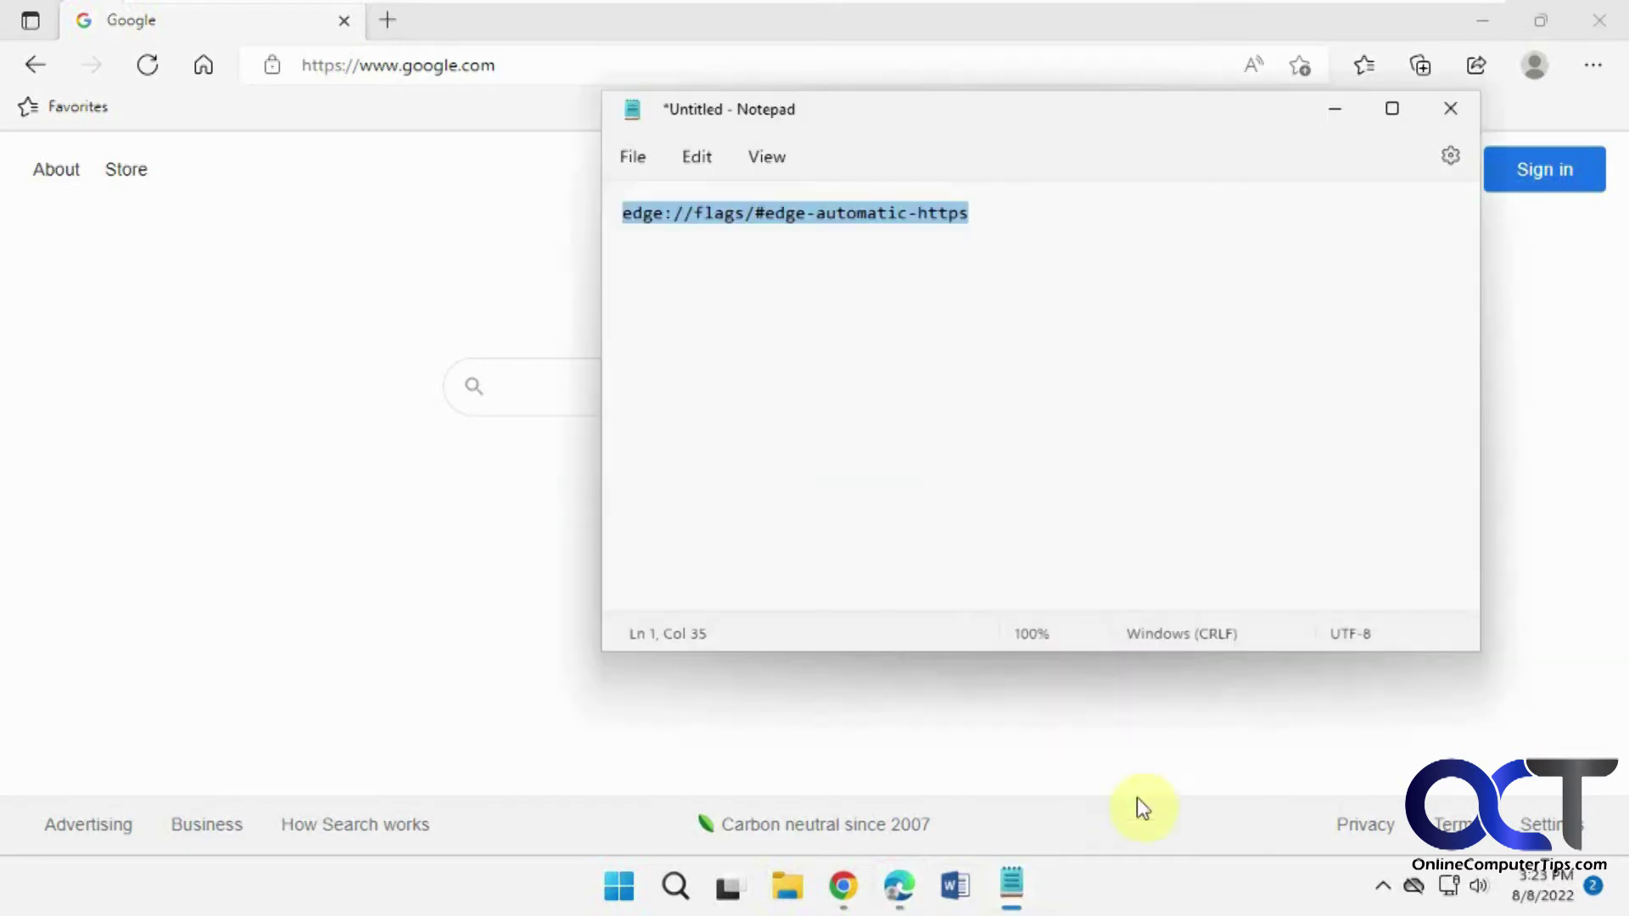
right_click(906, 217)
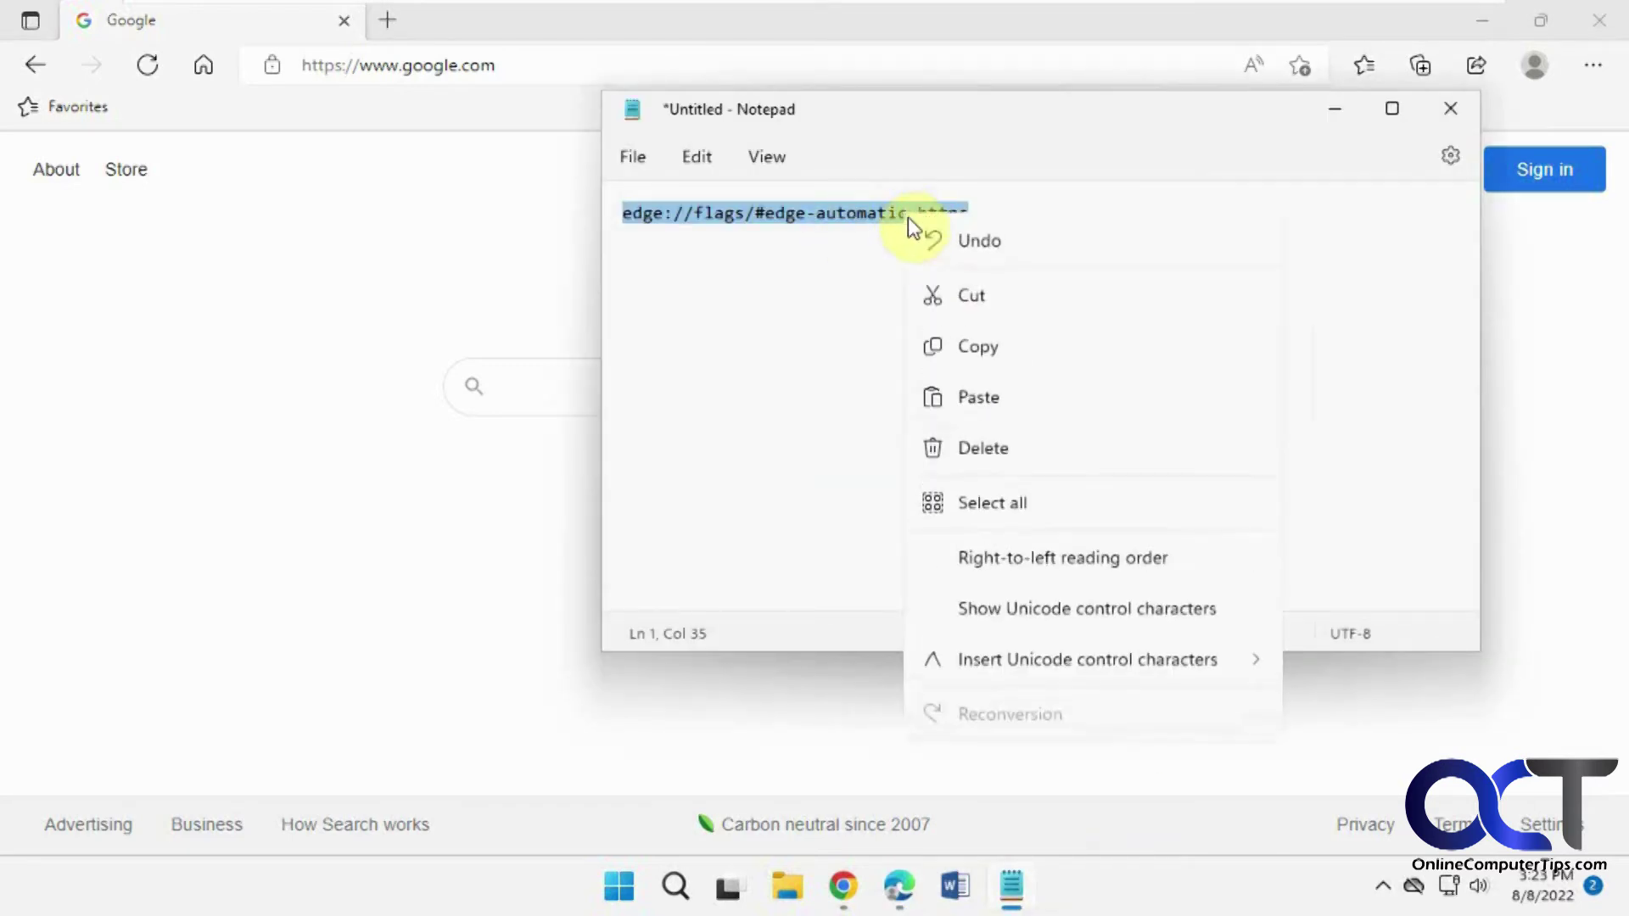
click(978, 344)
click(550, 106)
Paste edge://flags/#edge-automatic-https into Edge's address bar and open the flags page
click(535, 63)
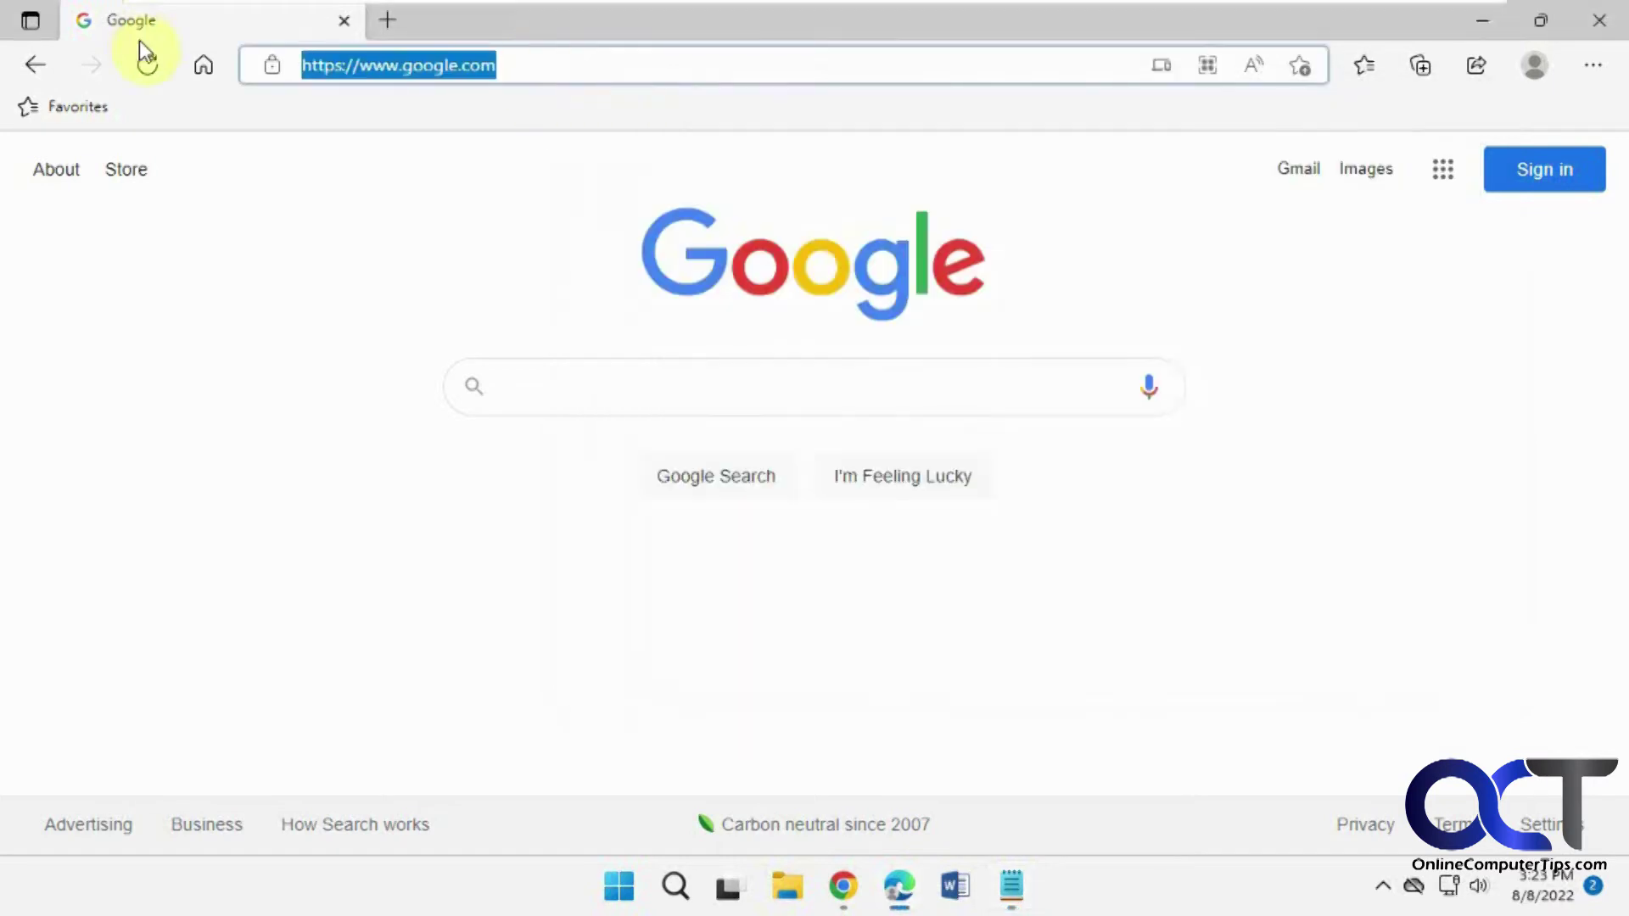
key(ctrl+v)
key(Return)
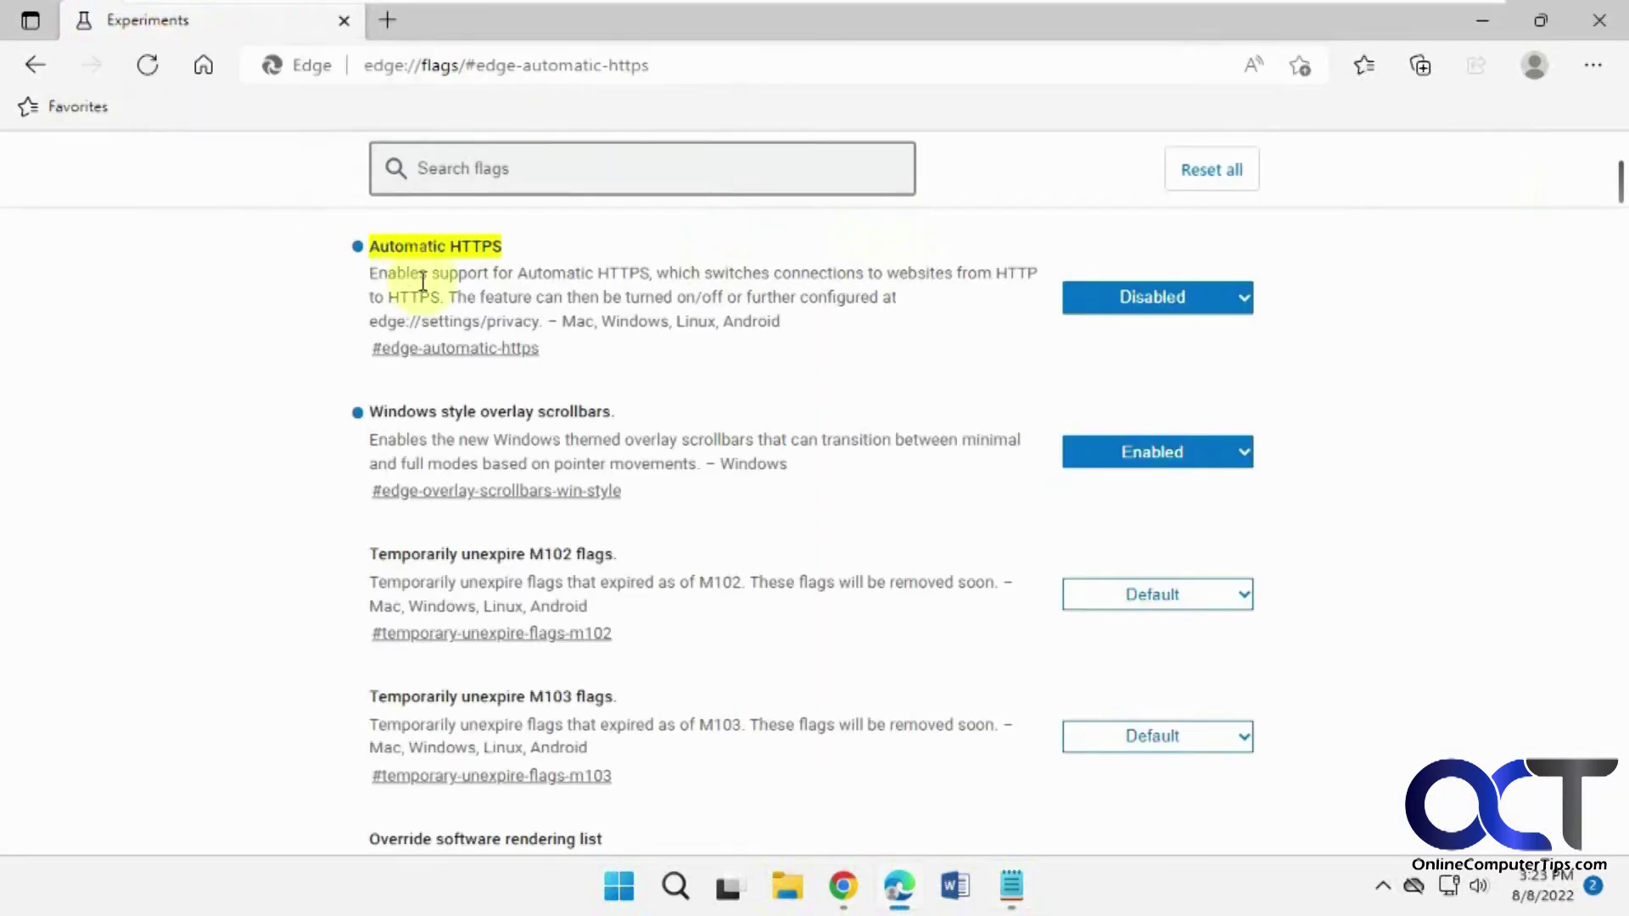
Set the Automatic HTTPS flag to Enabled and restart Edge
click(1134, 300)
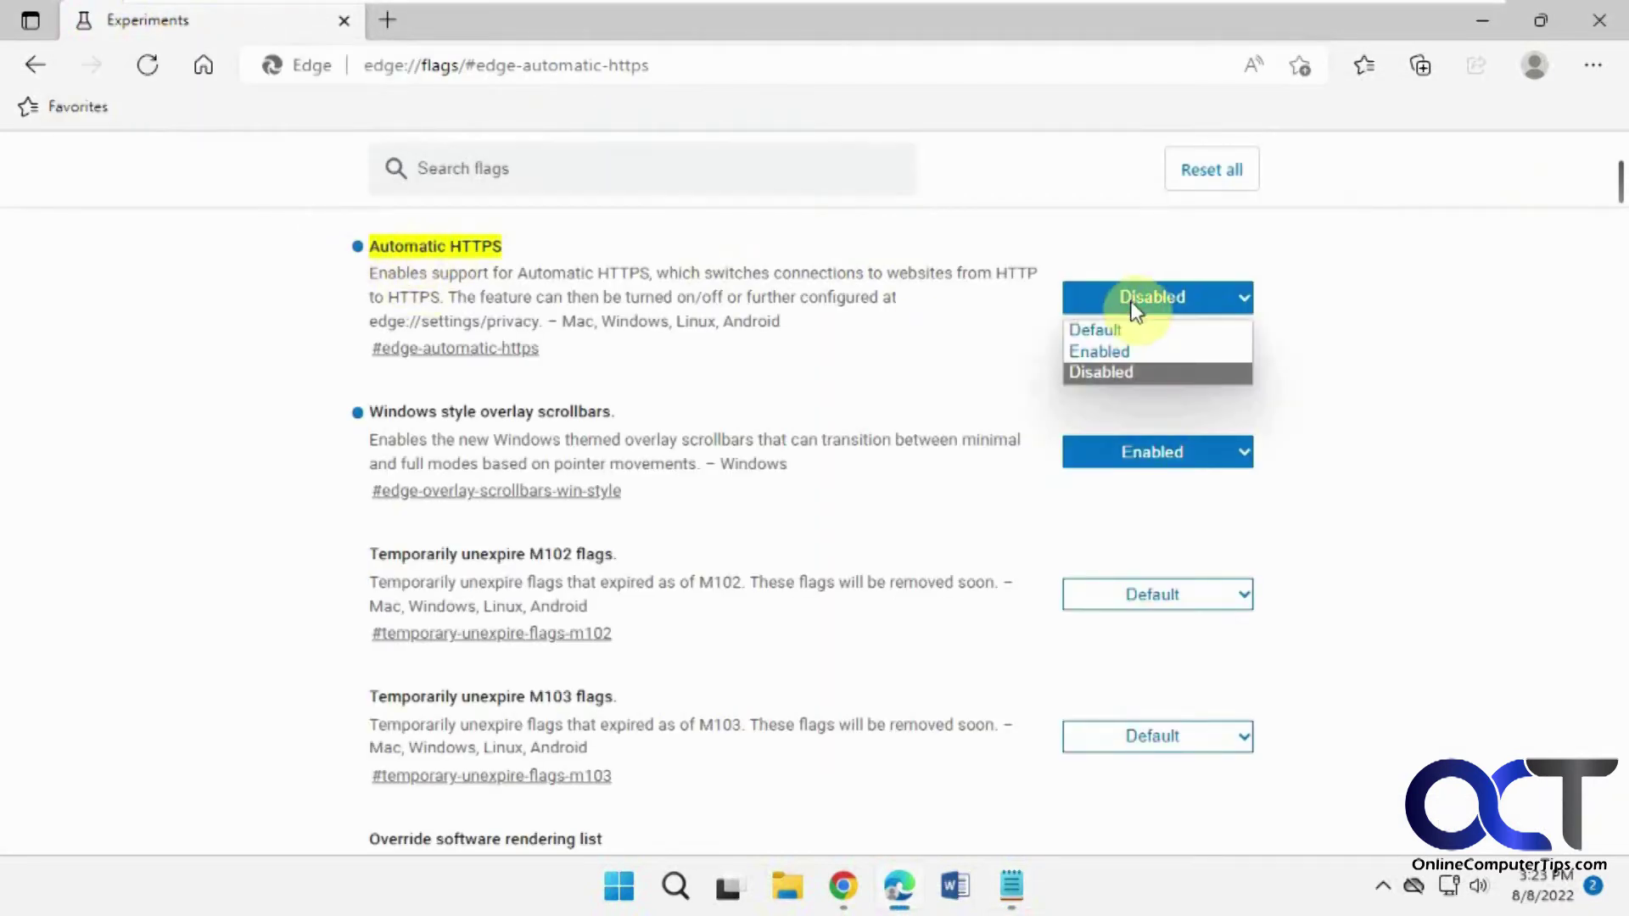
click(1128, 347)
click(1520, 799)
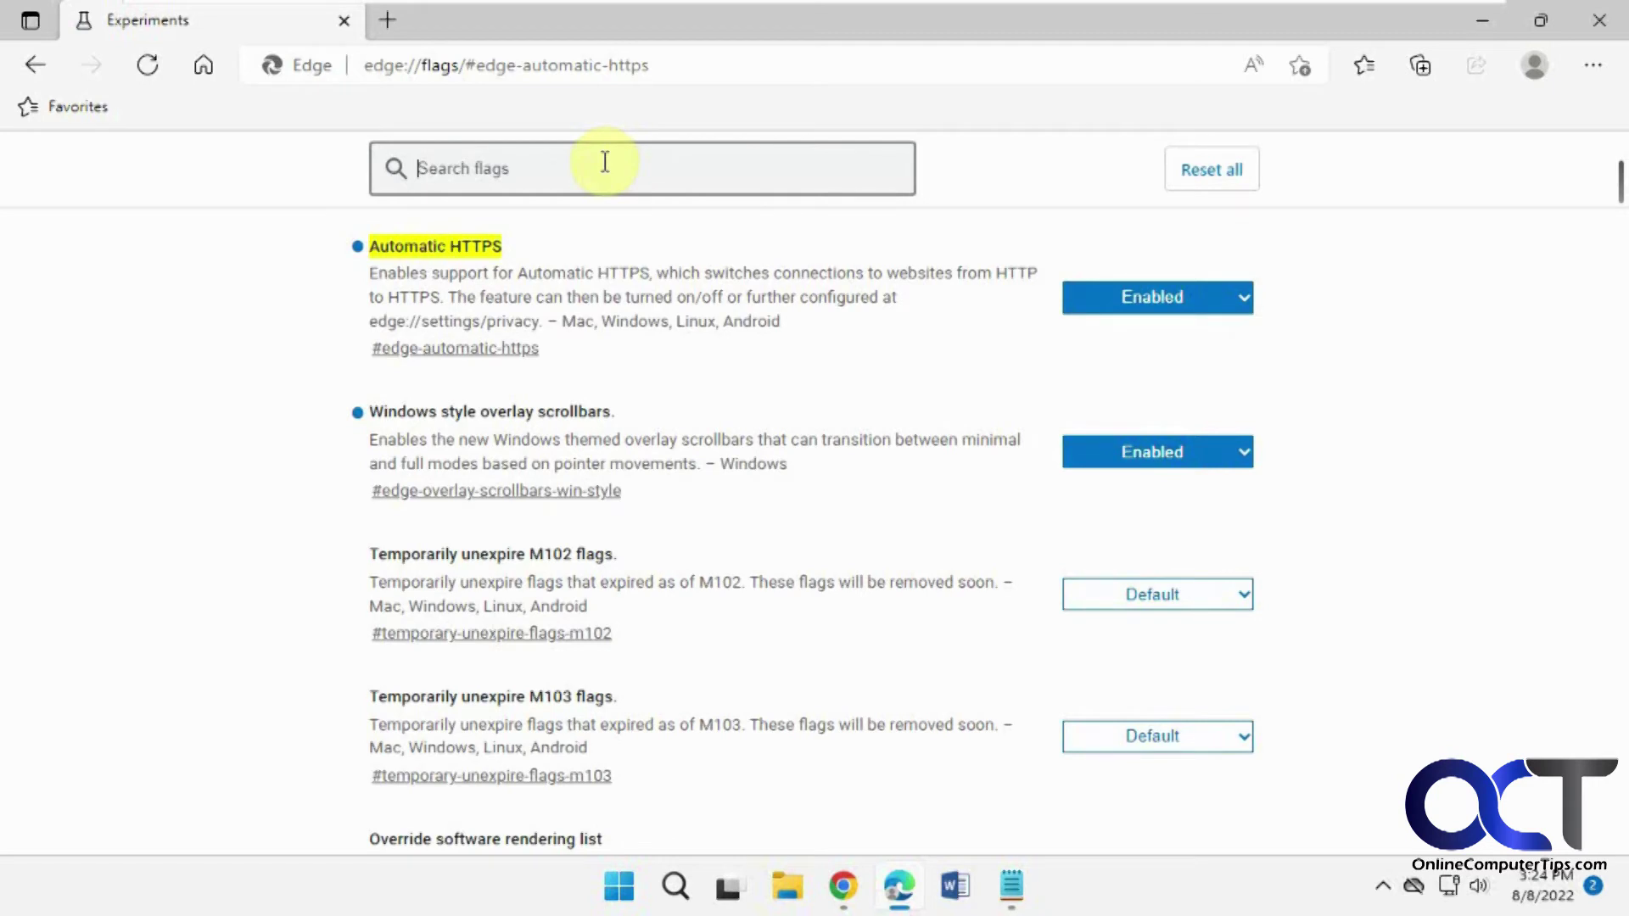
click(1595, 68)
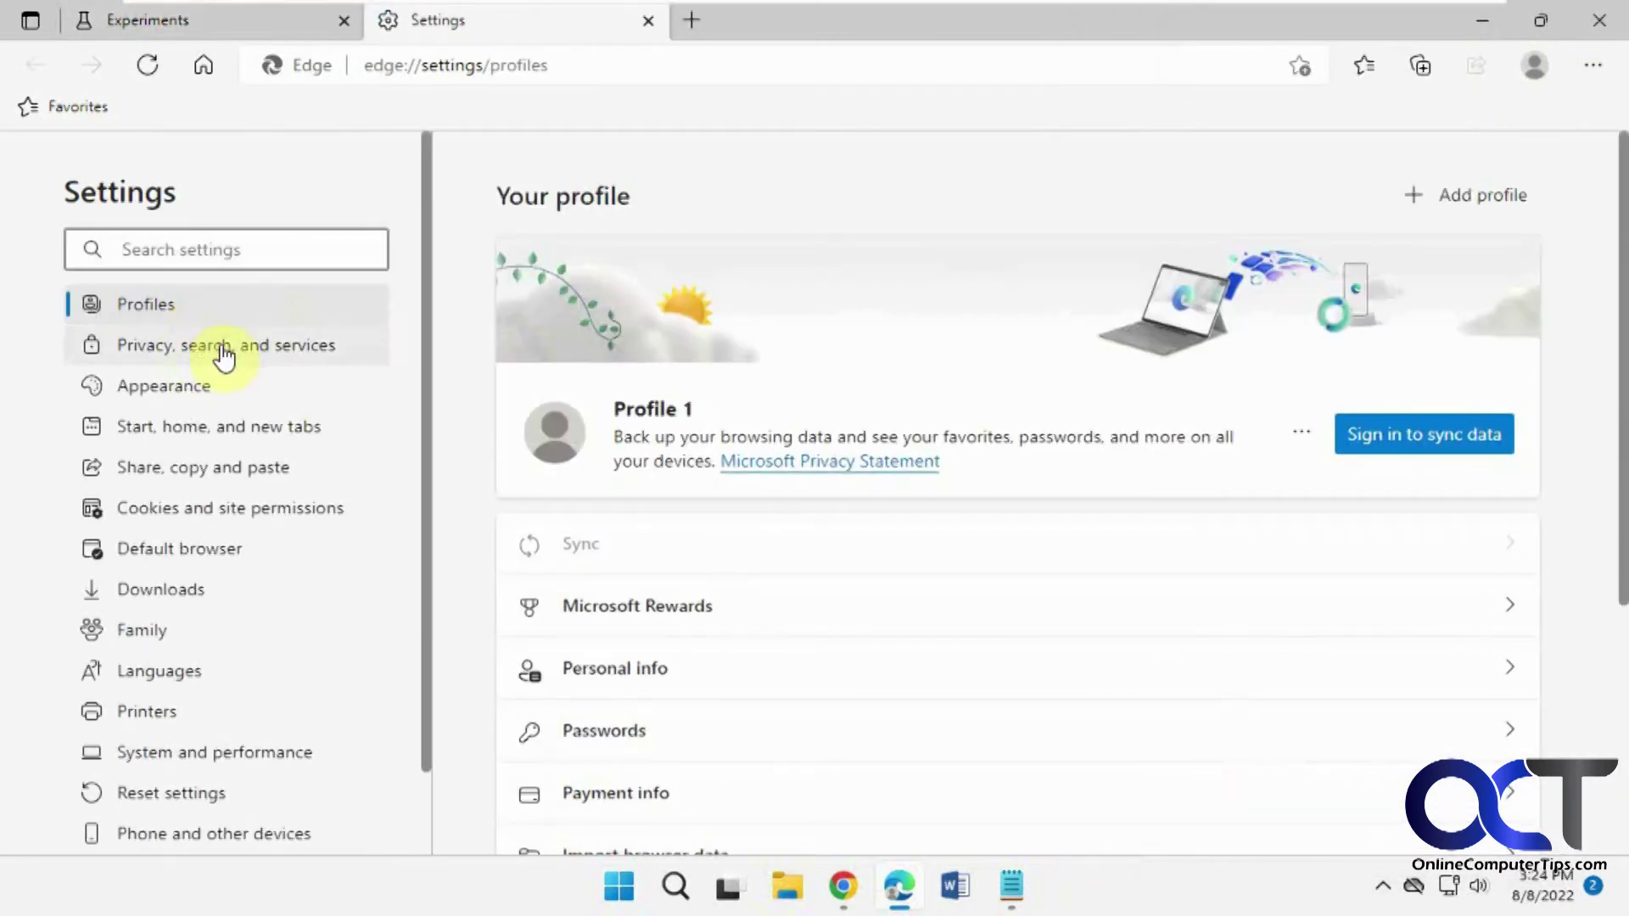
Open Privacy, search, and services and scroll to the Security section's Automatic HTTPS options
click(230, 356)
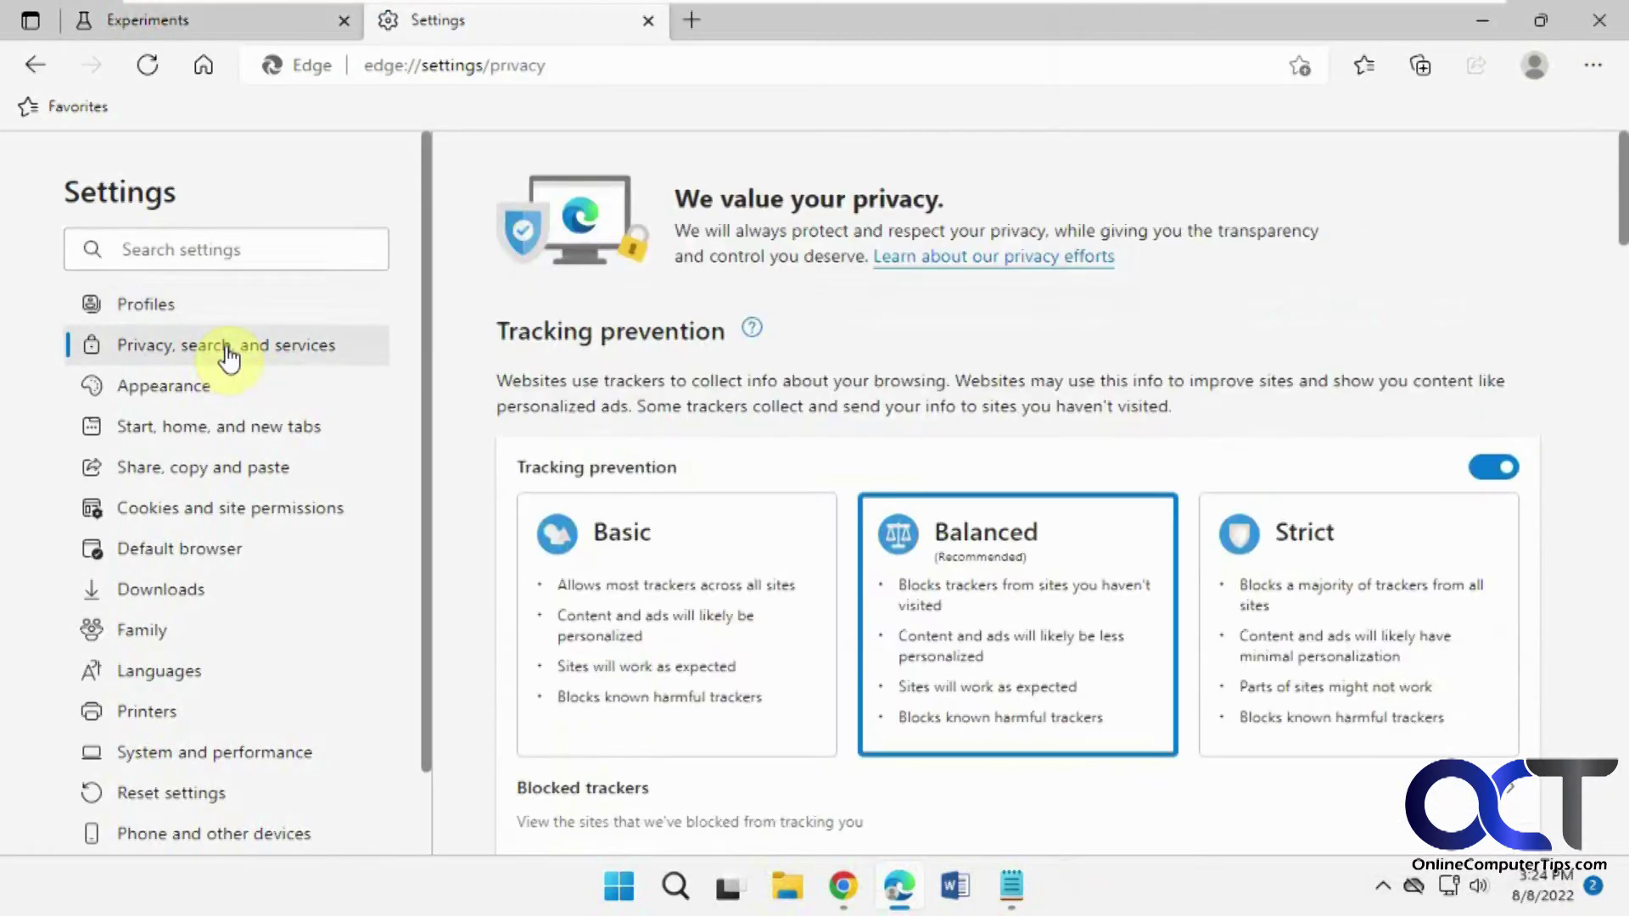
scroll(731, 429, down, 10)
scroll(733, 428, down, 15)
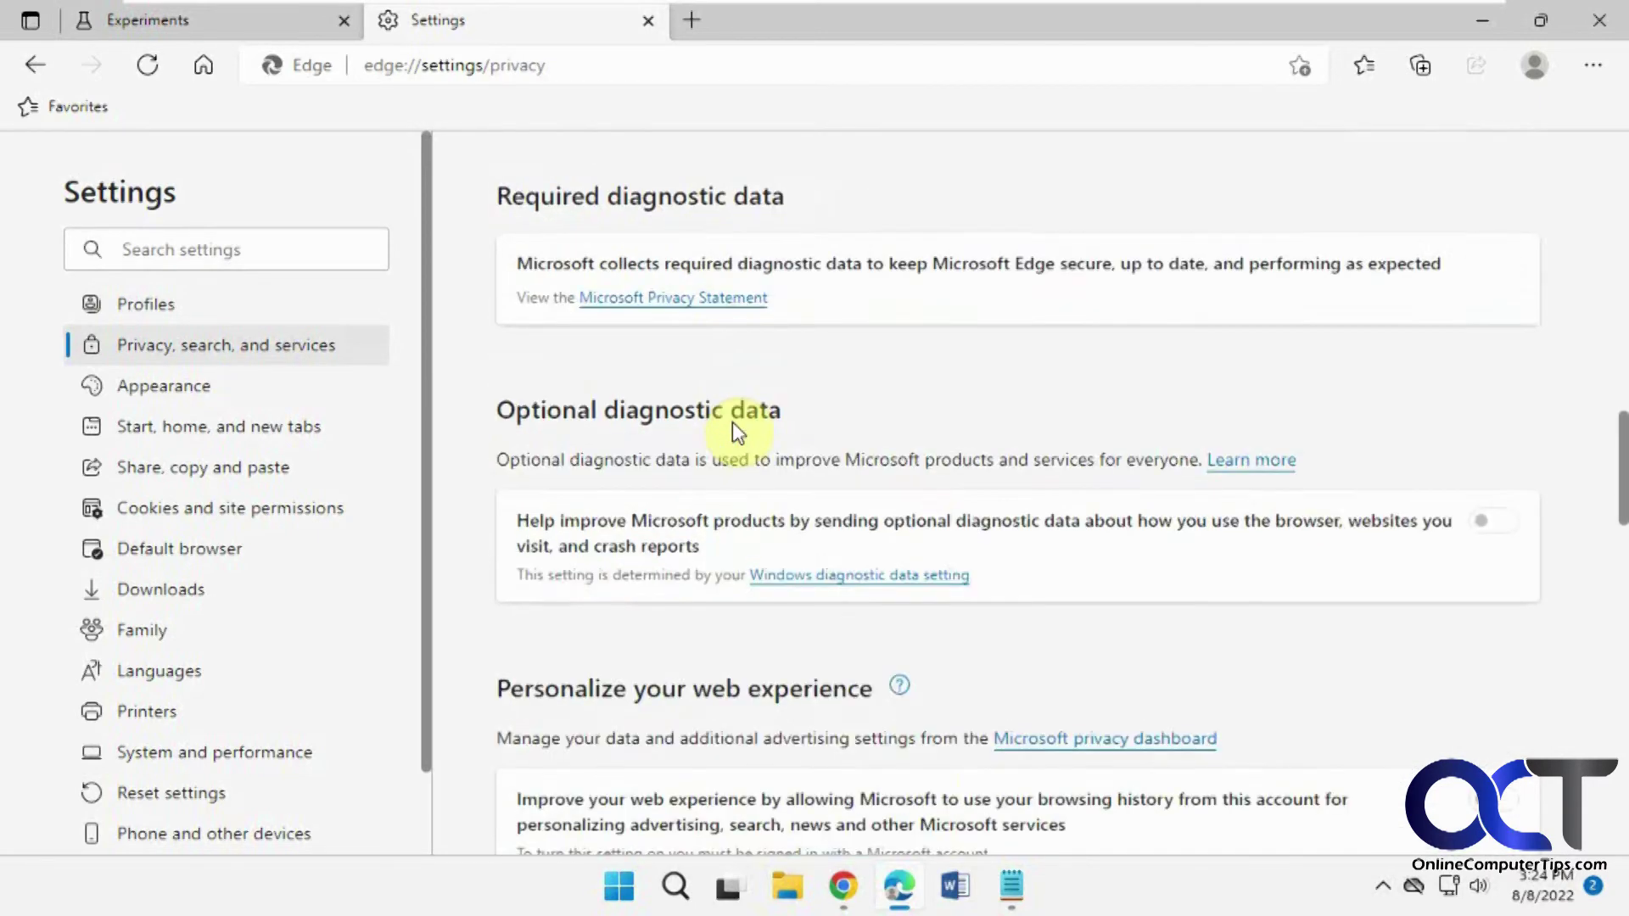
scroll(731, 428, down, 3)
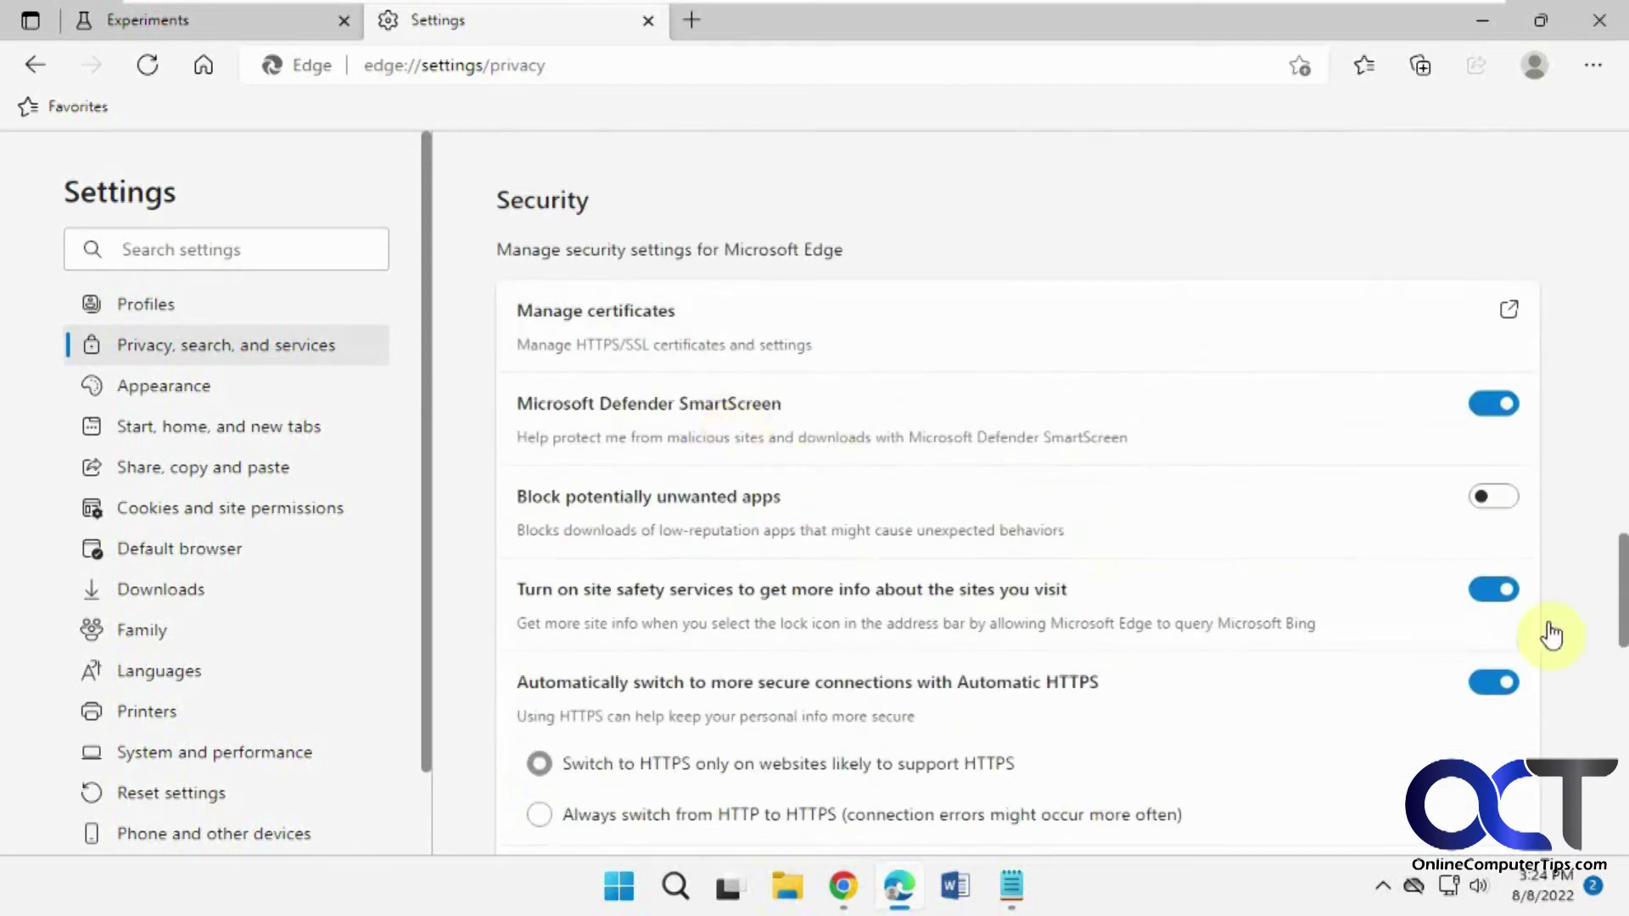
scroll(1623, 649, down, 1)
scroll(1623, 650, down, 1)
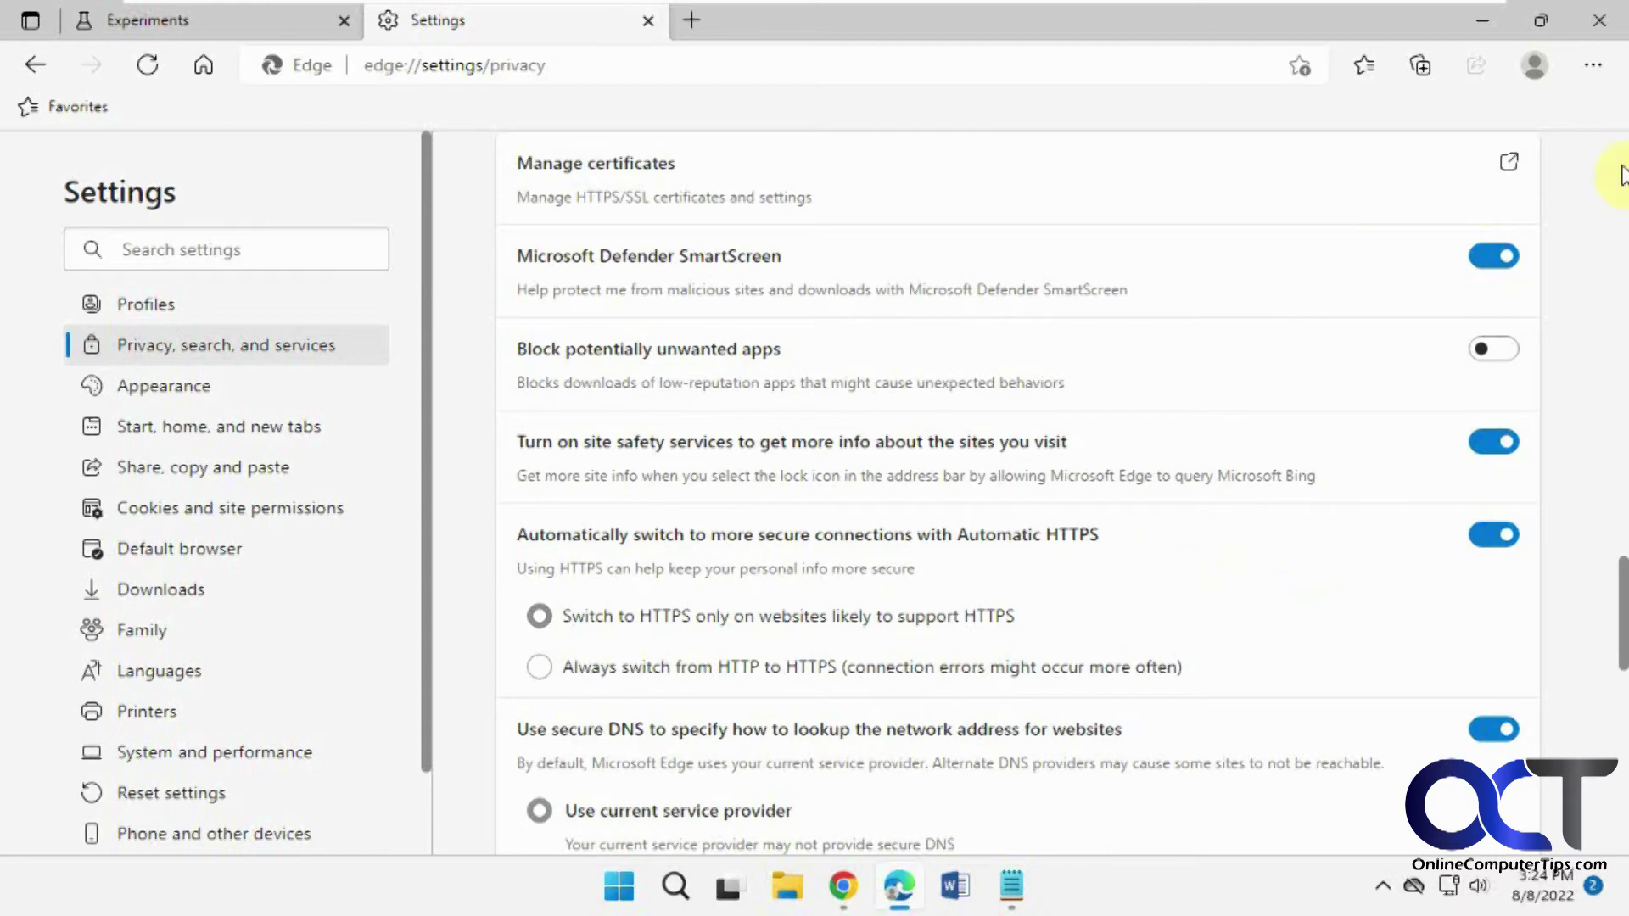
Close and relaunch Edge, then select its address bar to enter go.com
click(1598, 20)
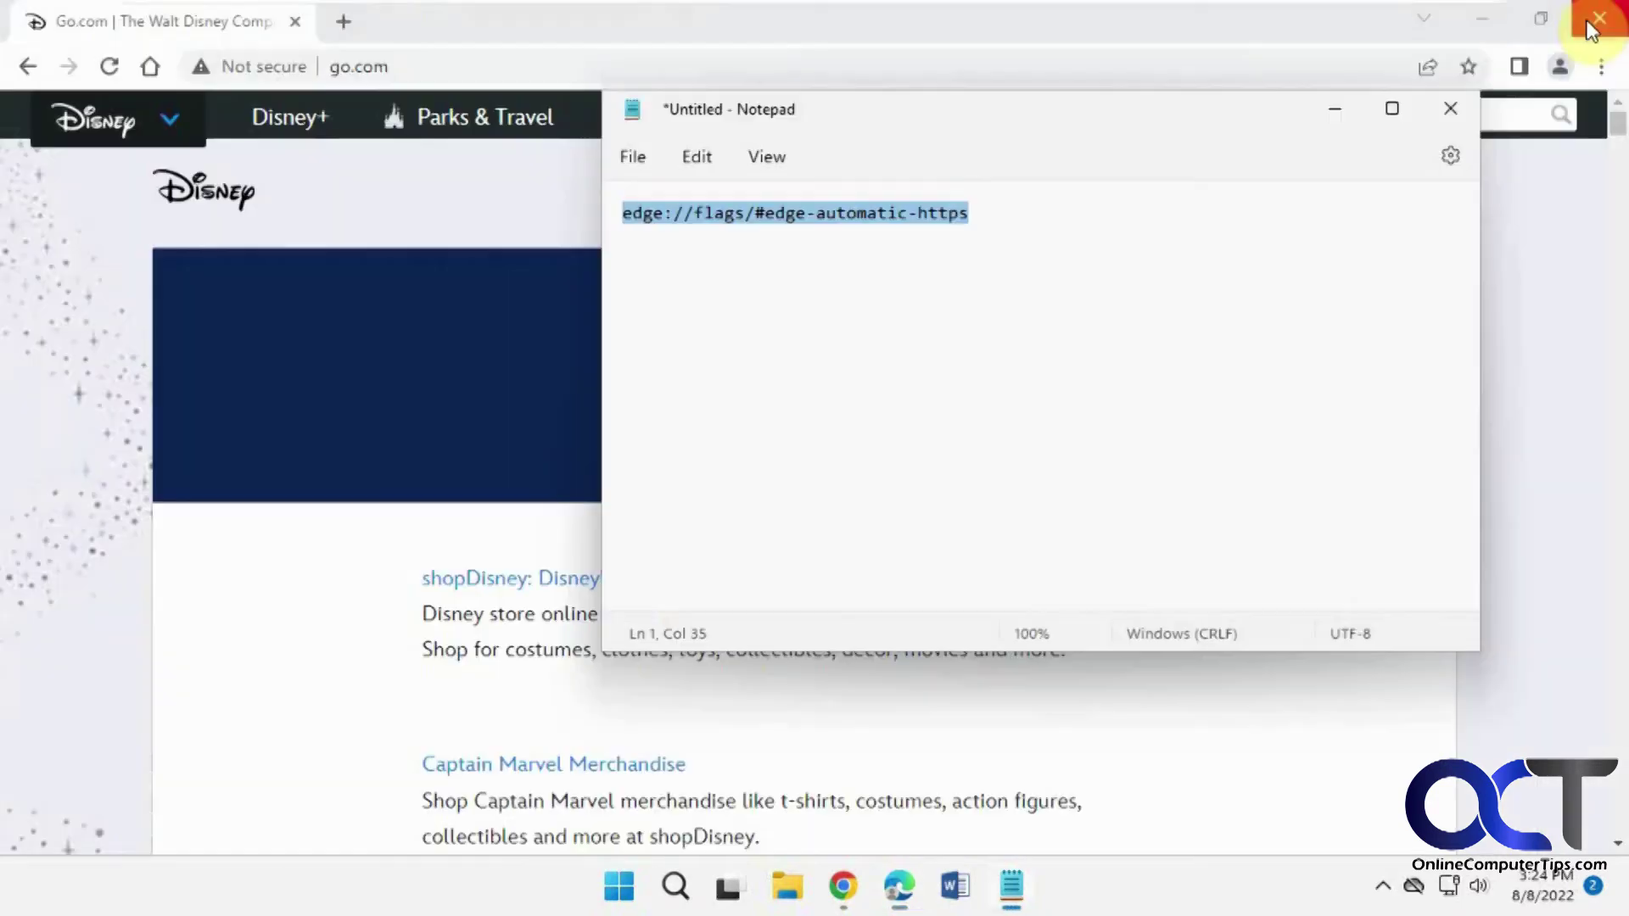
click(914, 897)
click(526, 60)
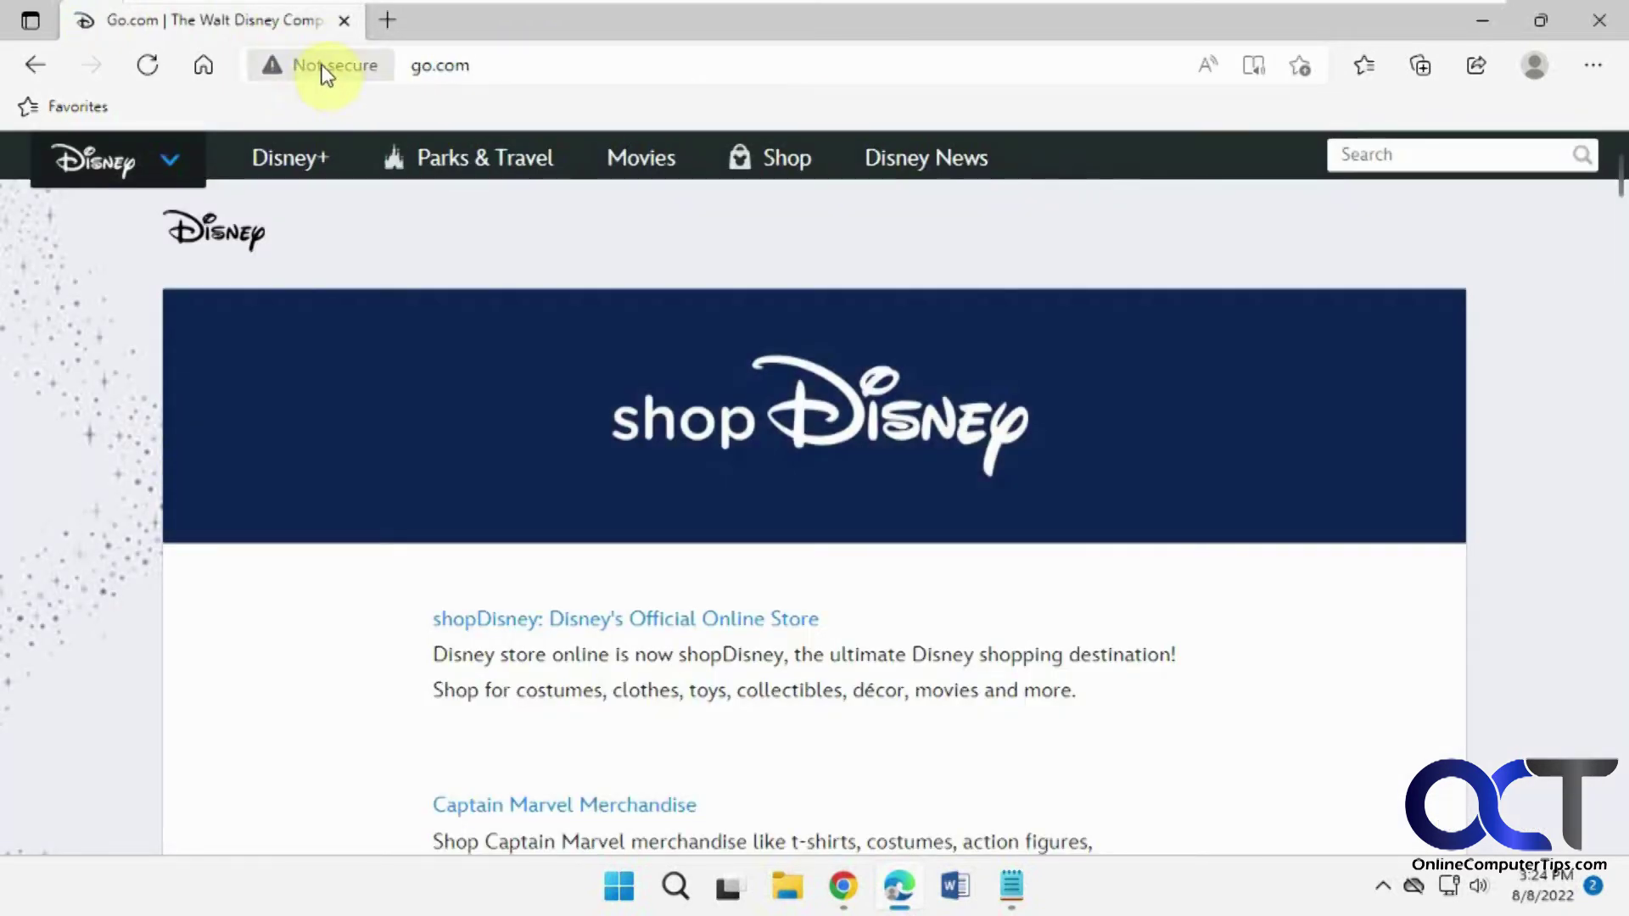
In Privacy, search, and services > Security, set Automatic HTTPS to 'Always switch from HTTP to HTTPS'
click(1597, 70)
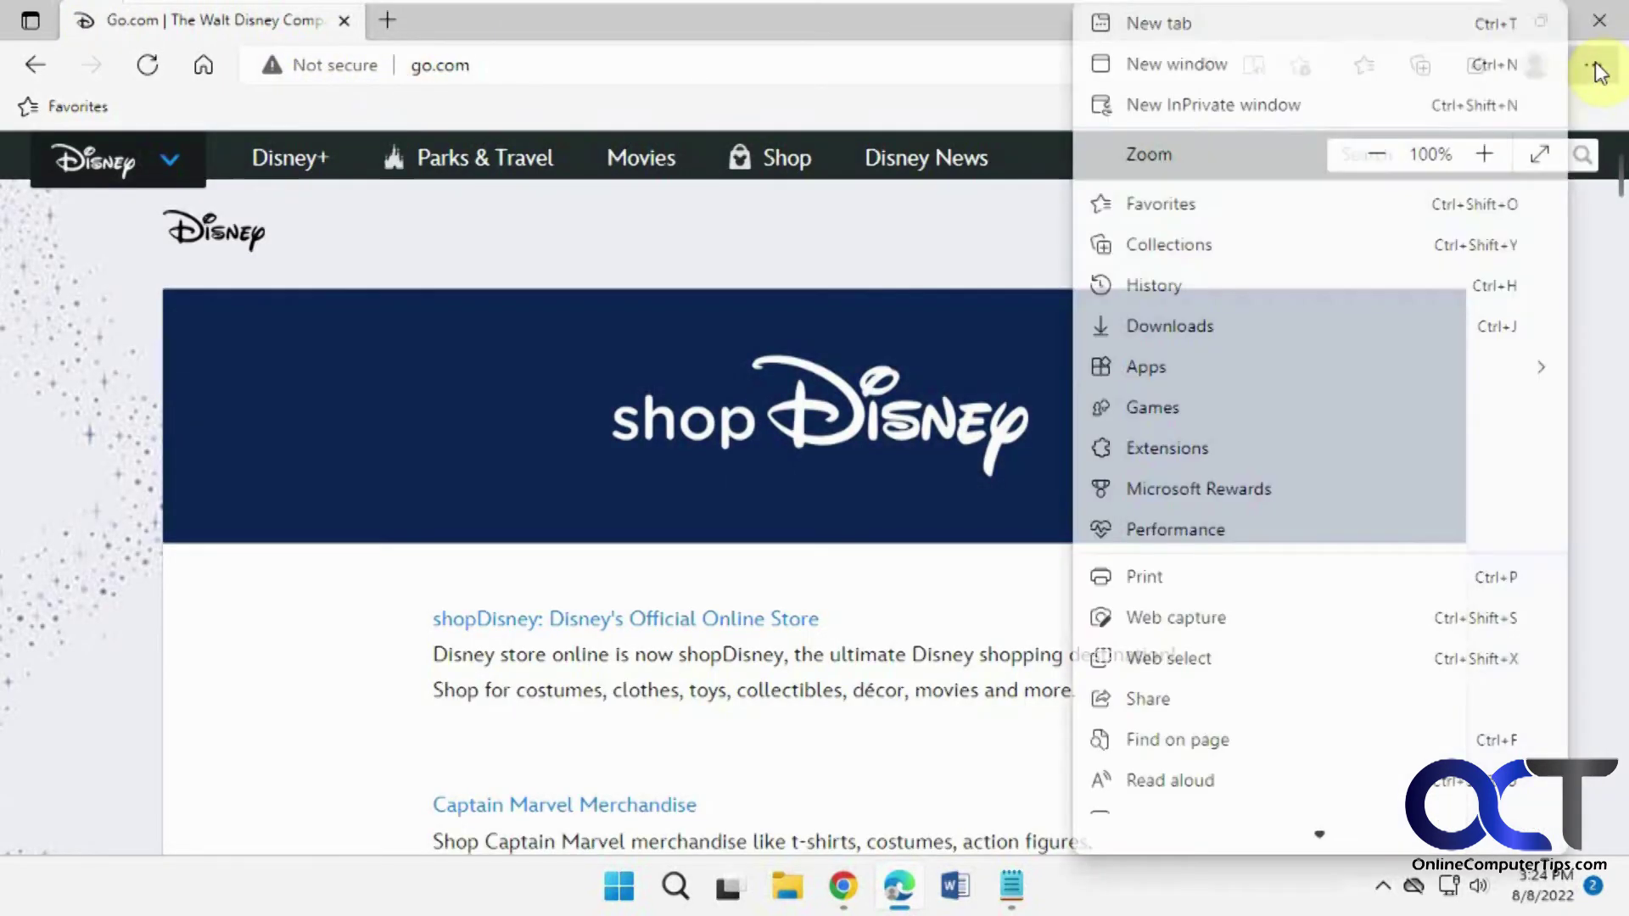
mouse_move(1319, 836)
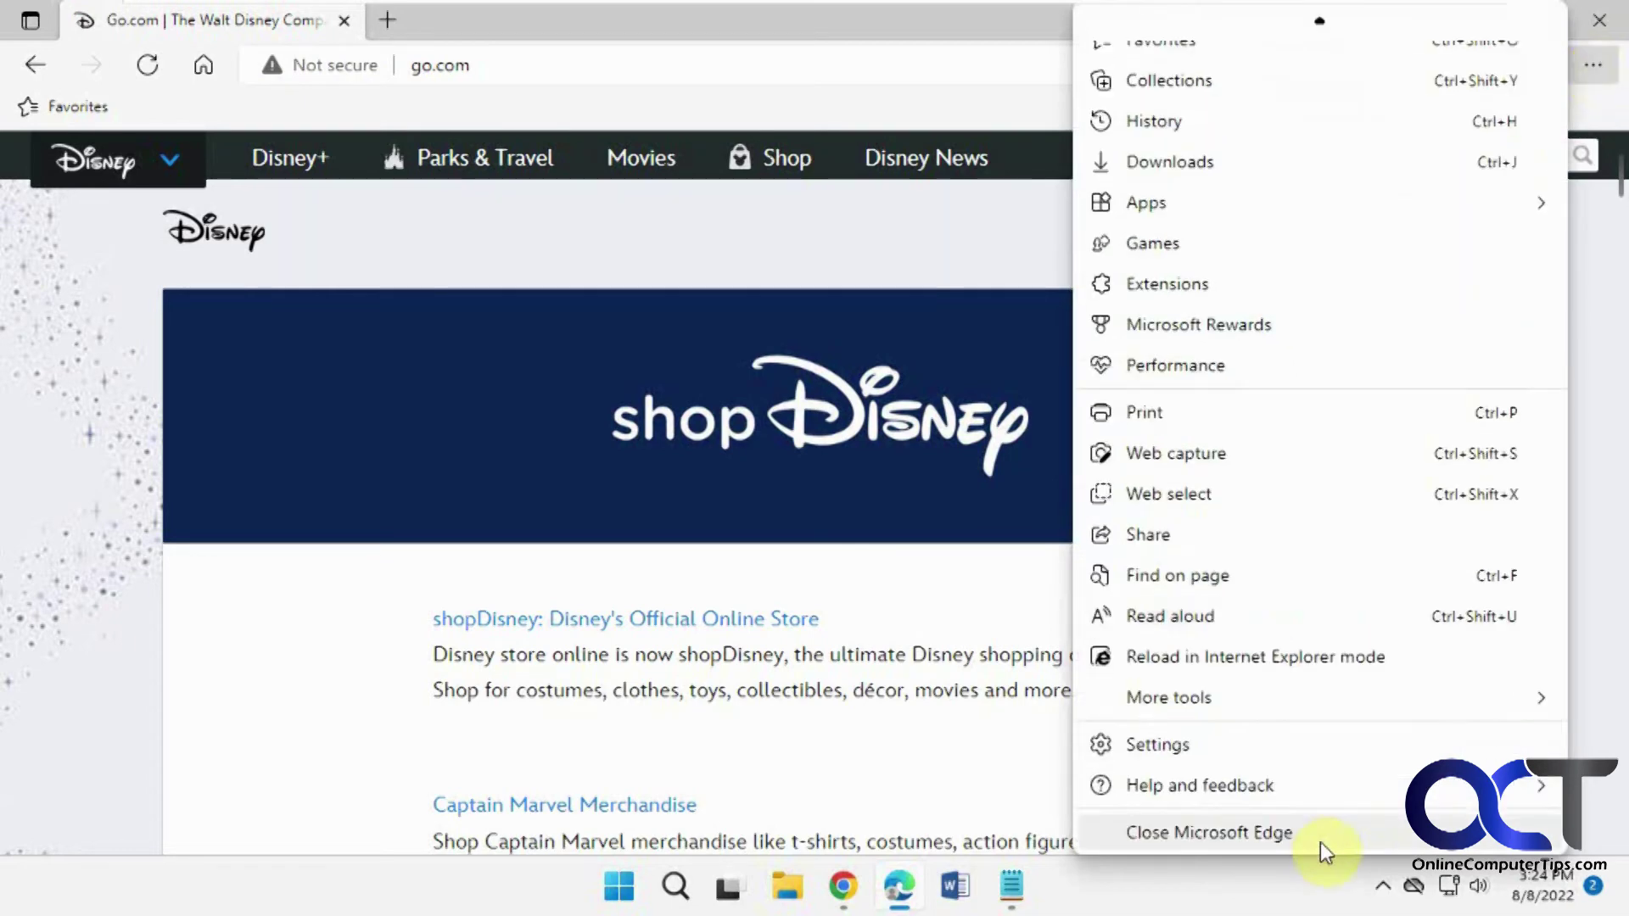
click(1286, 740)
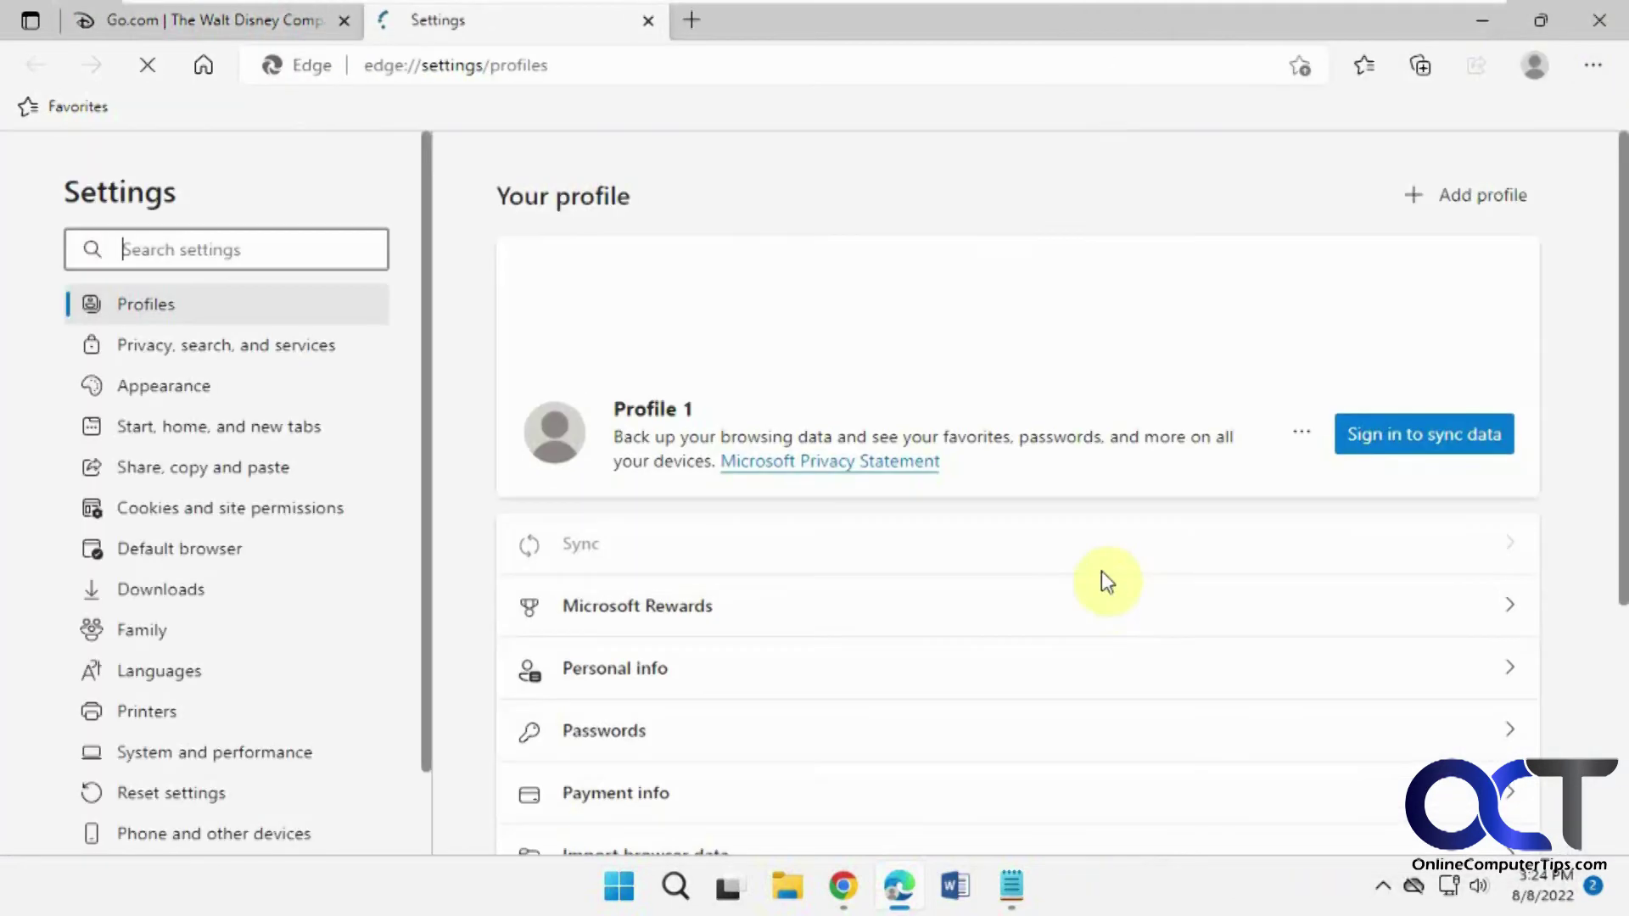
click(278, 359)
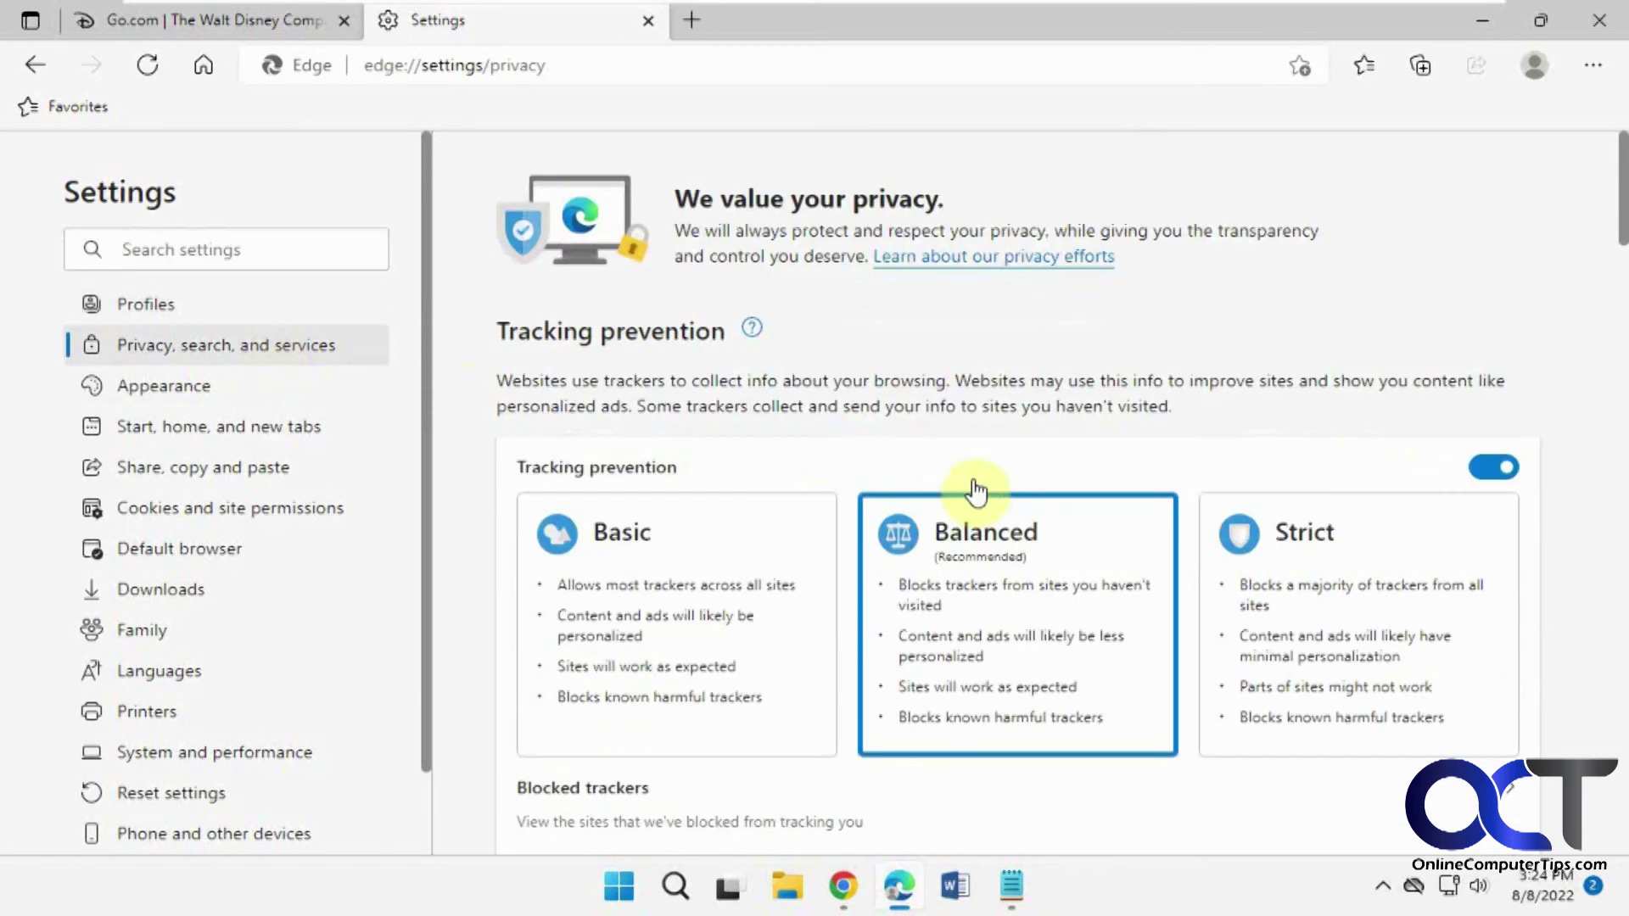
scroll(972, 492, down, 10)
scroll(967, 489, down, 15)
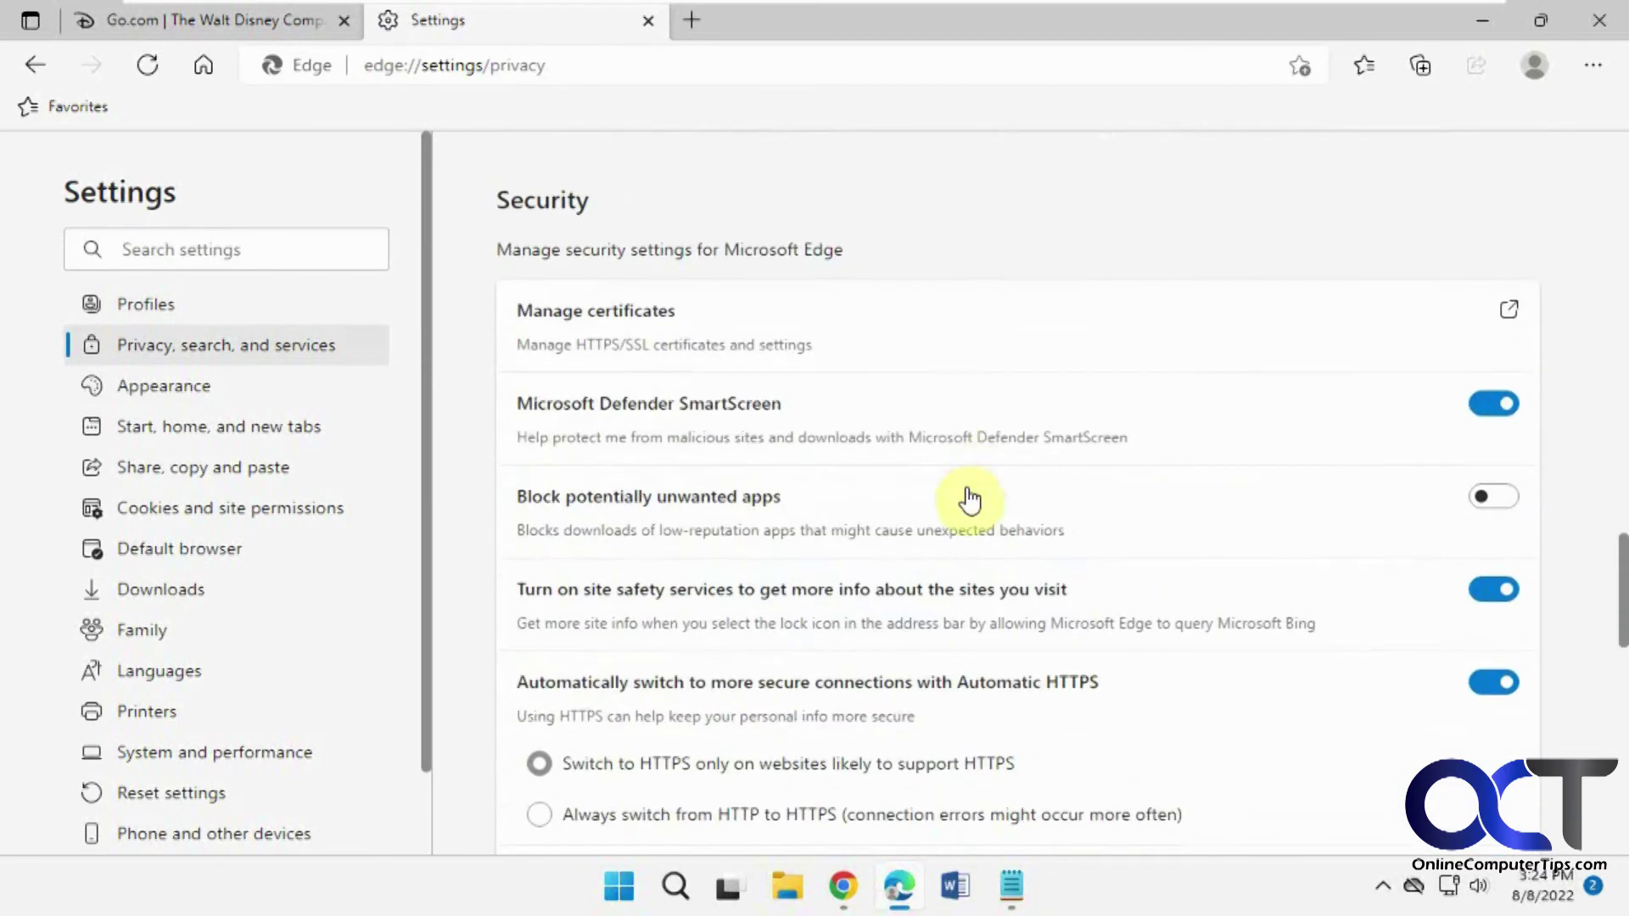
drag(1615, 598, 1614, 627)
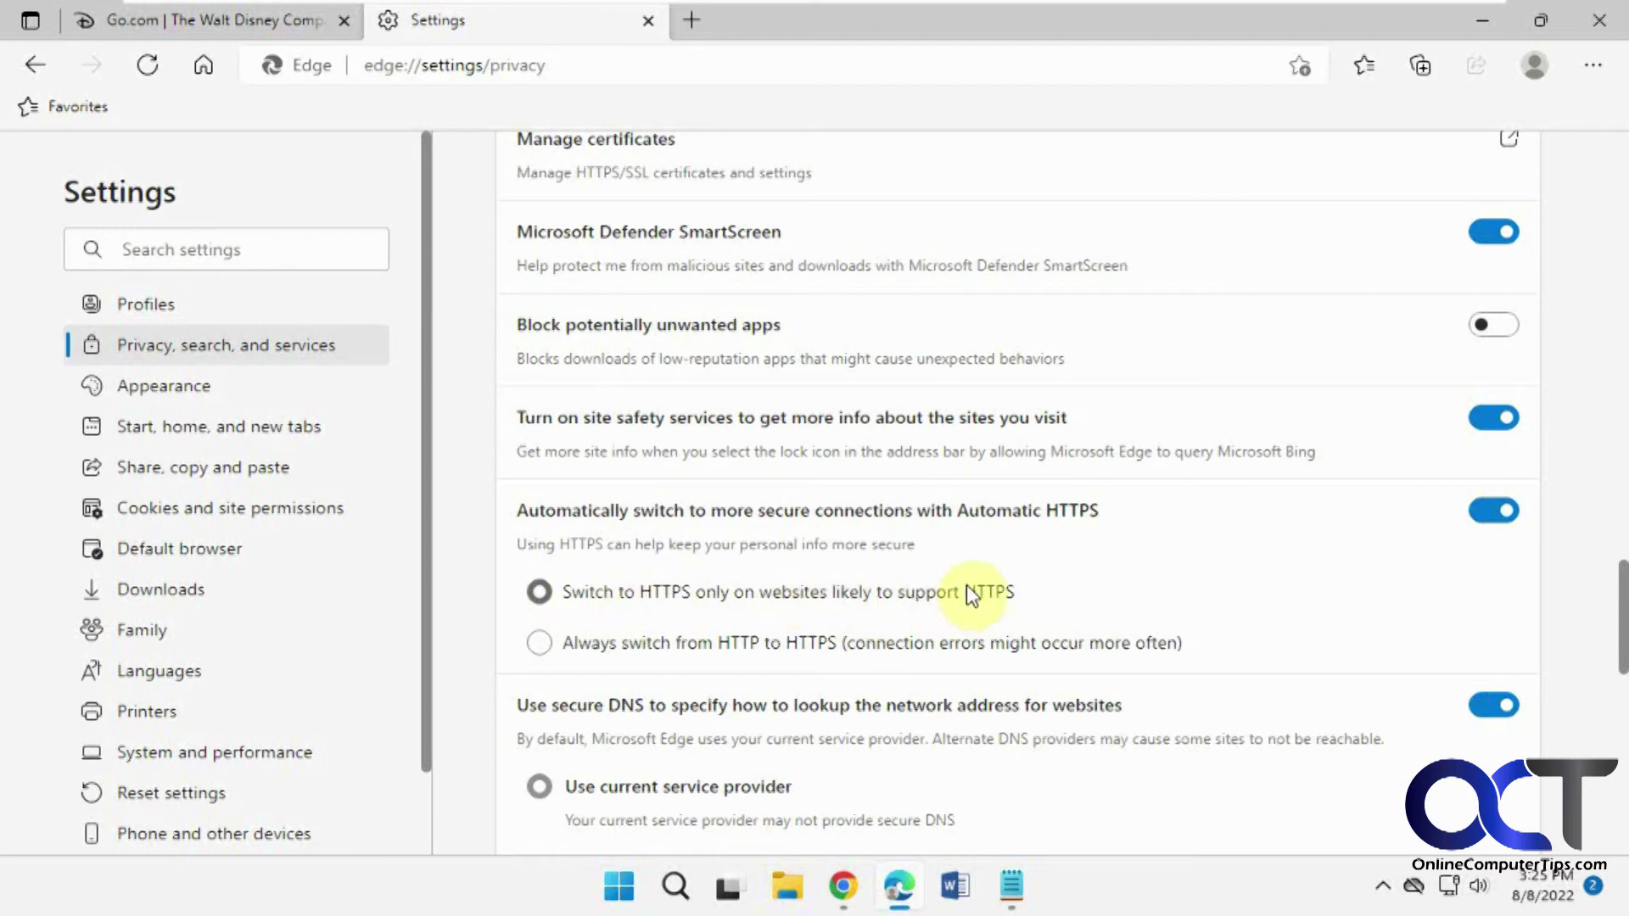
click(543, 645)
Restart Edge, load go.com, and fall back to non-secure HTTP after the HTTPS attempt times out
click(1599, 19)
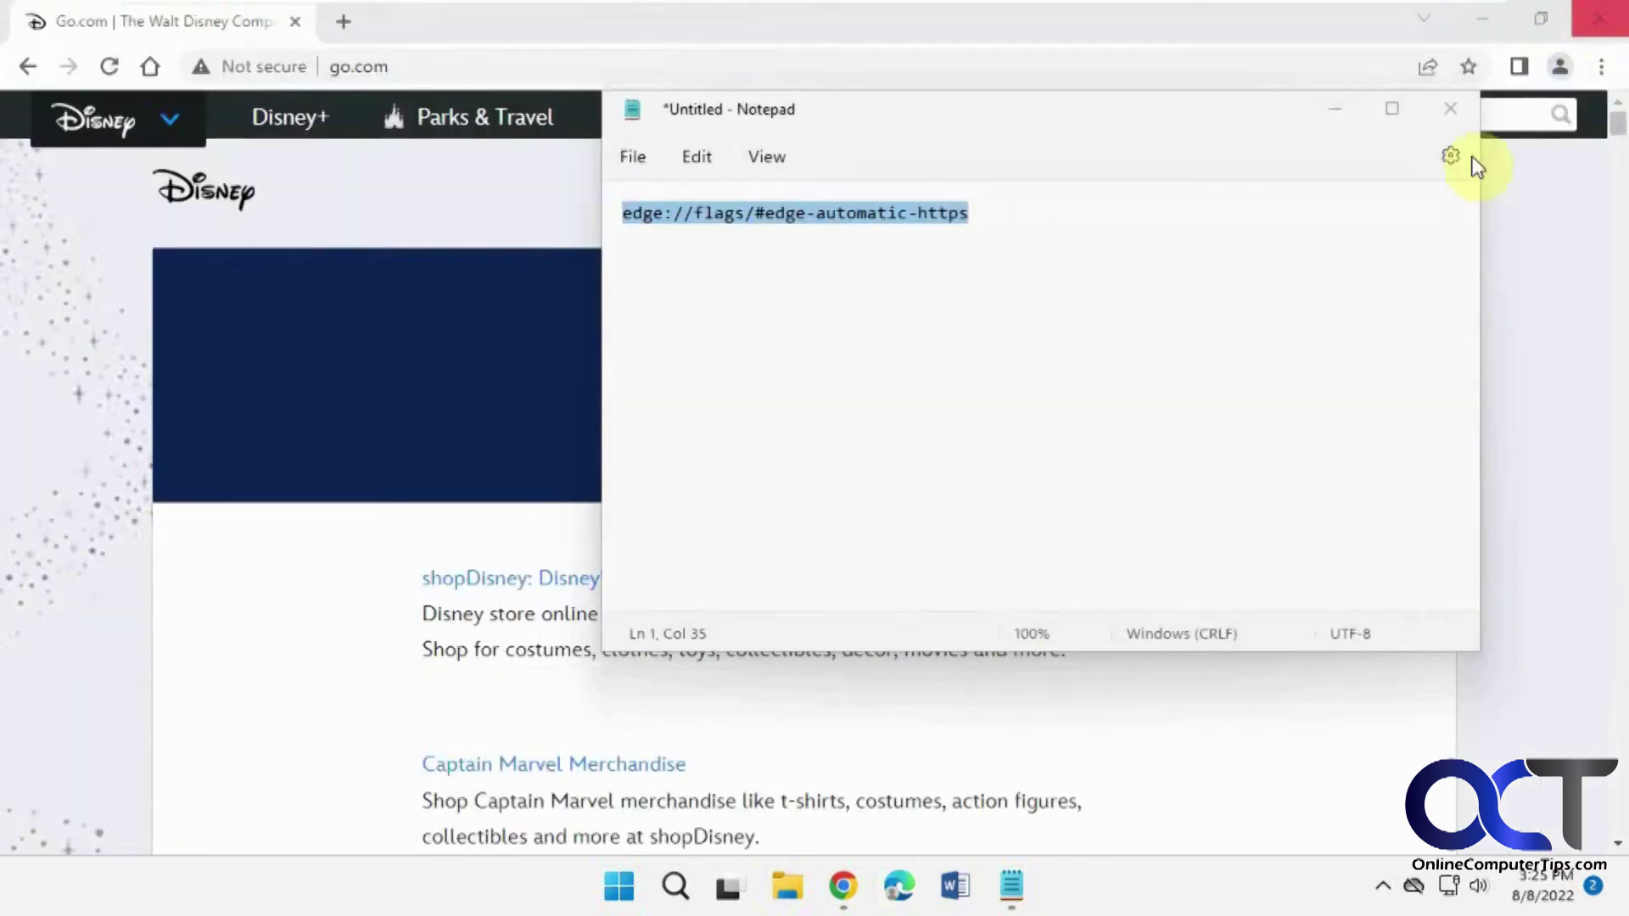
click(899, 886)
click(514, 63)
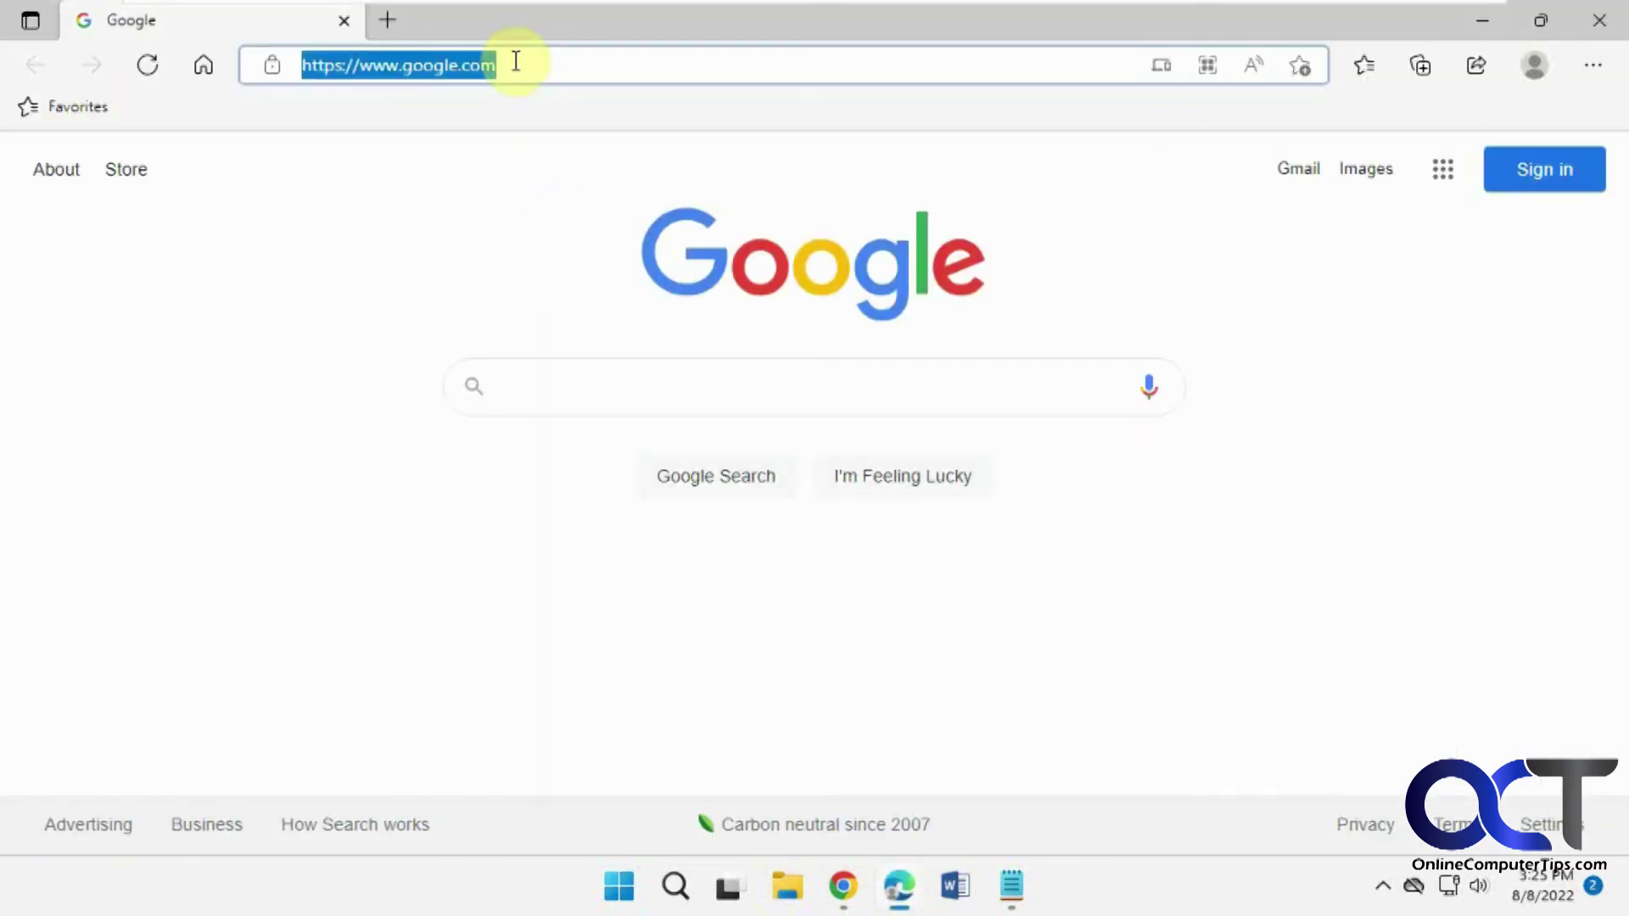
text(go.com)
key(Return)
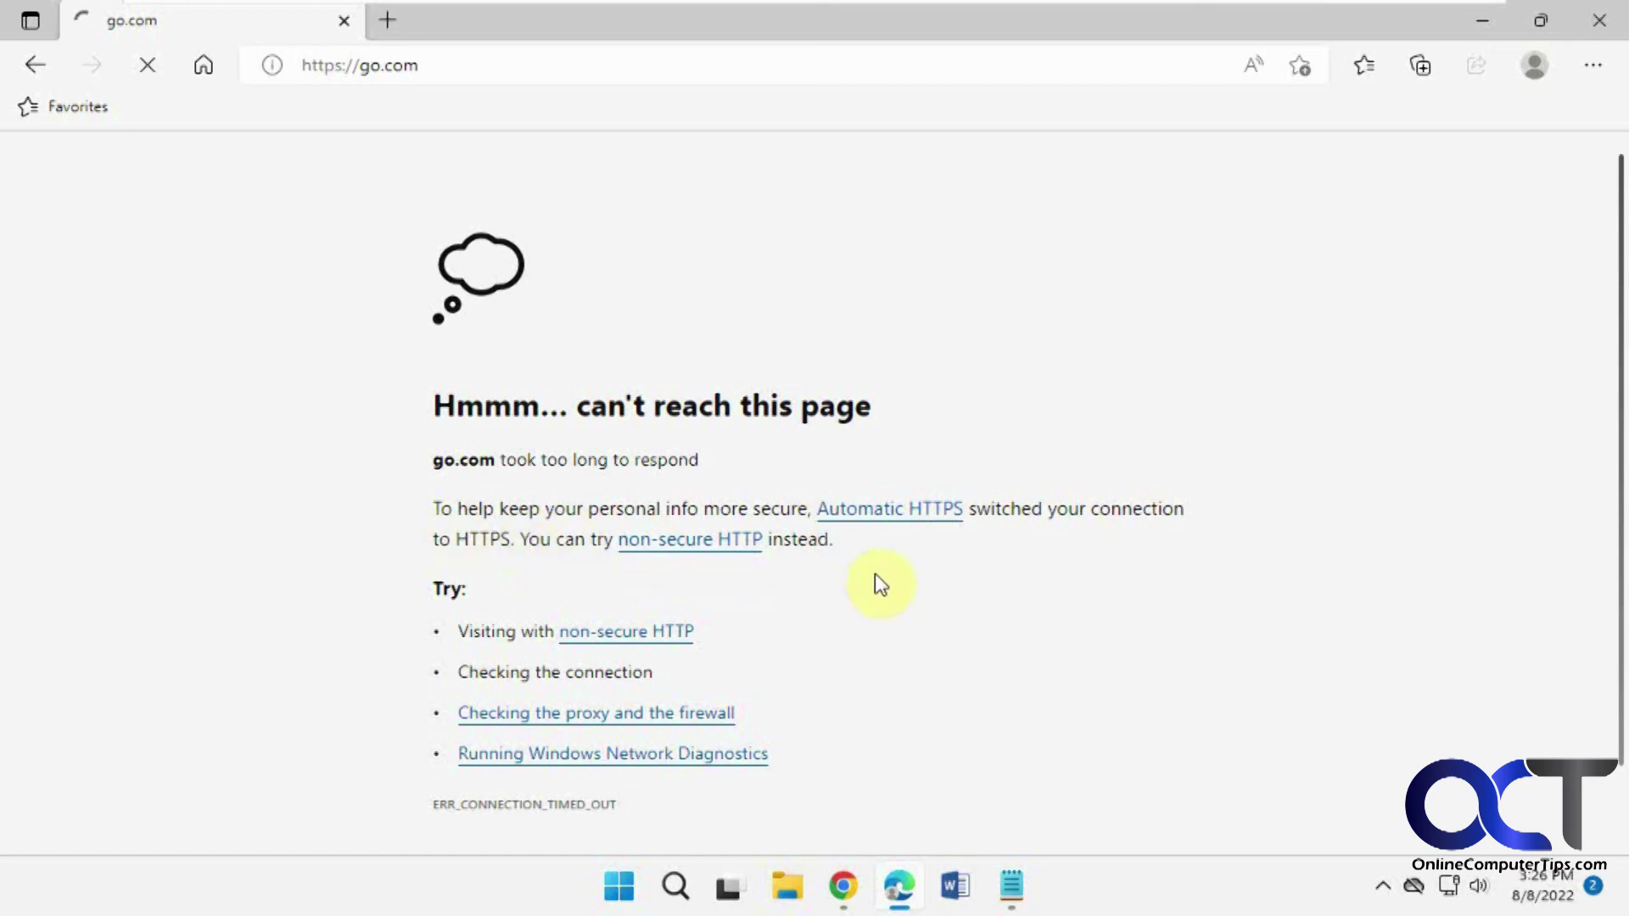
click(702, 543)
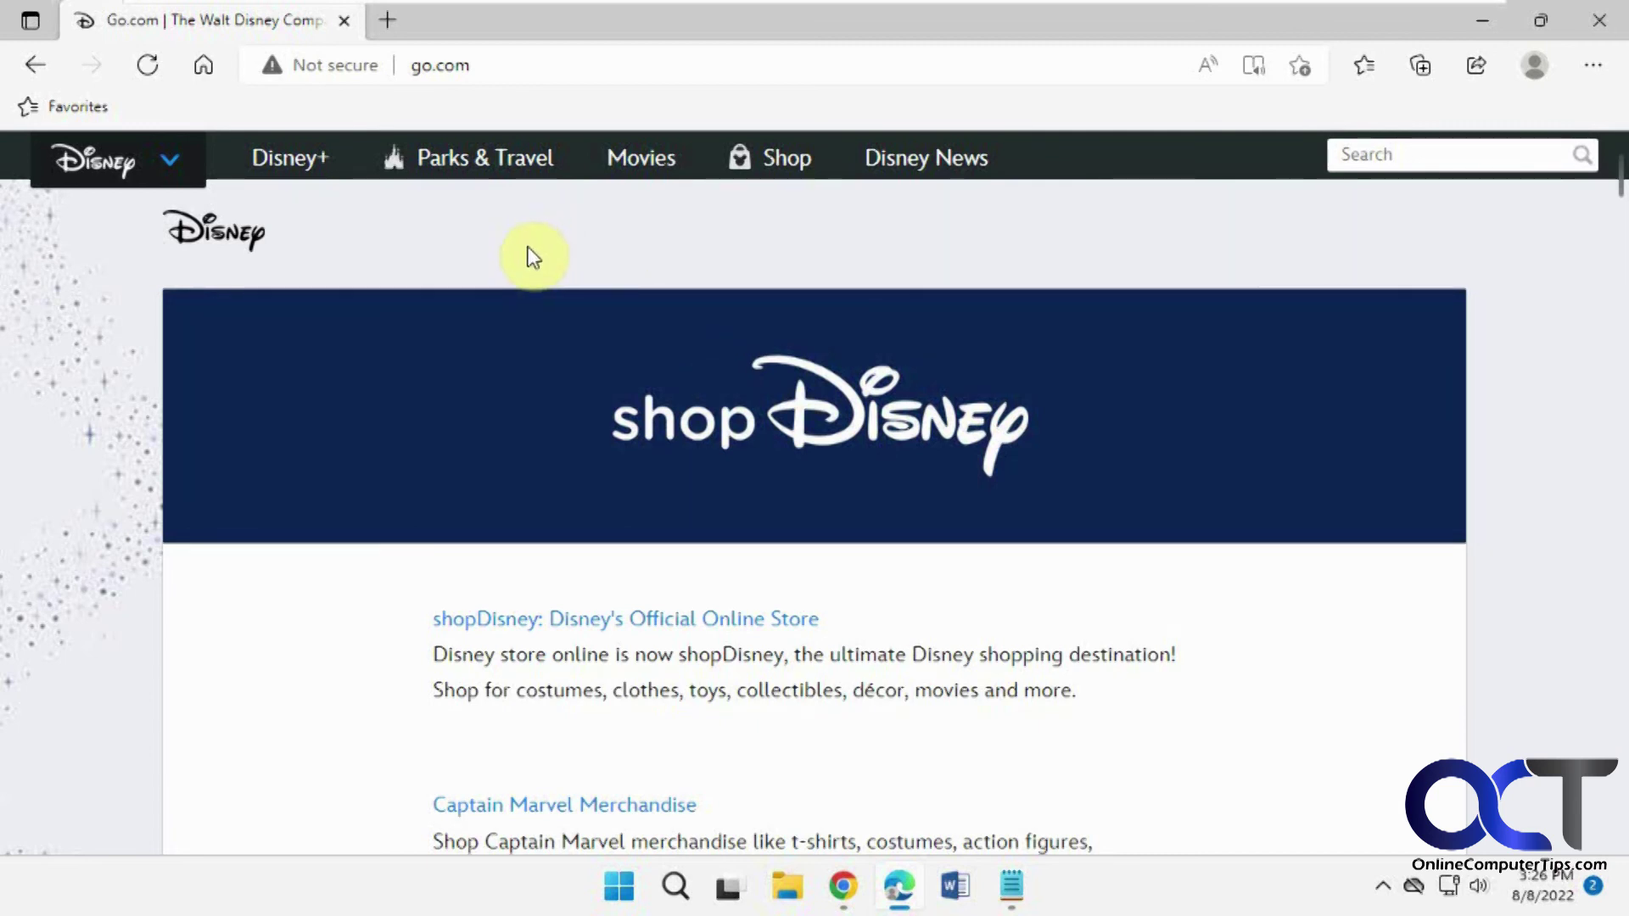
Open Edge's Privacy, search, and services settings and scroll to the Automatic HTTPS options
click(1584, 72)
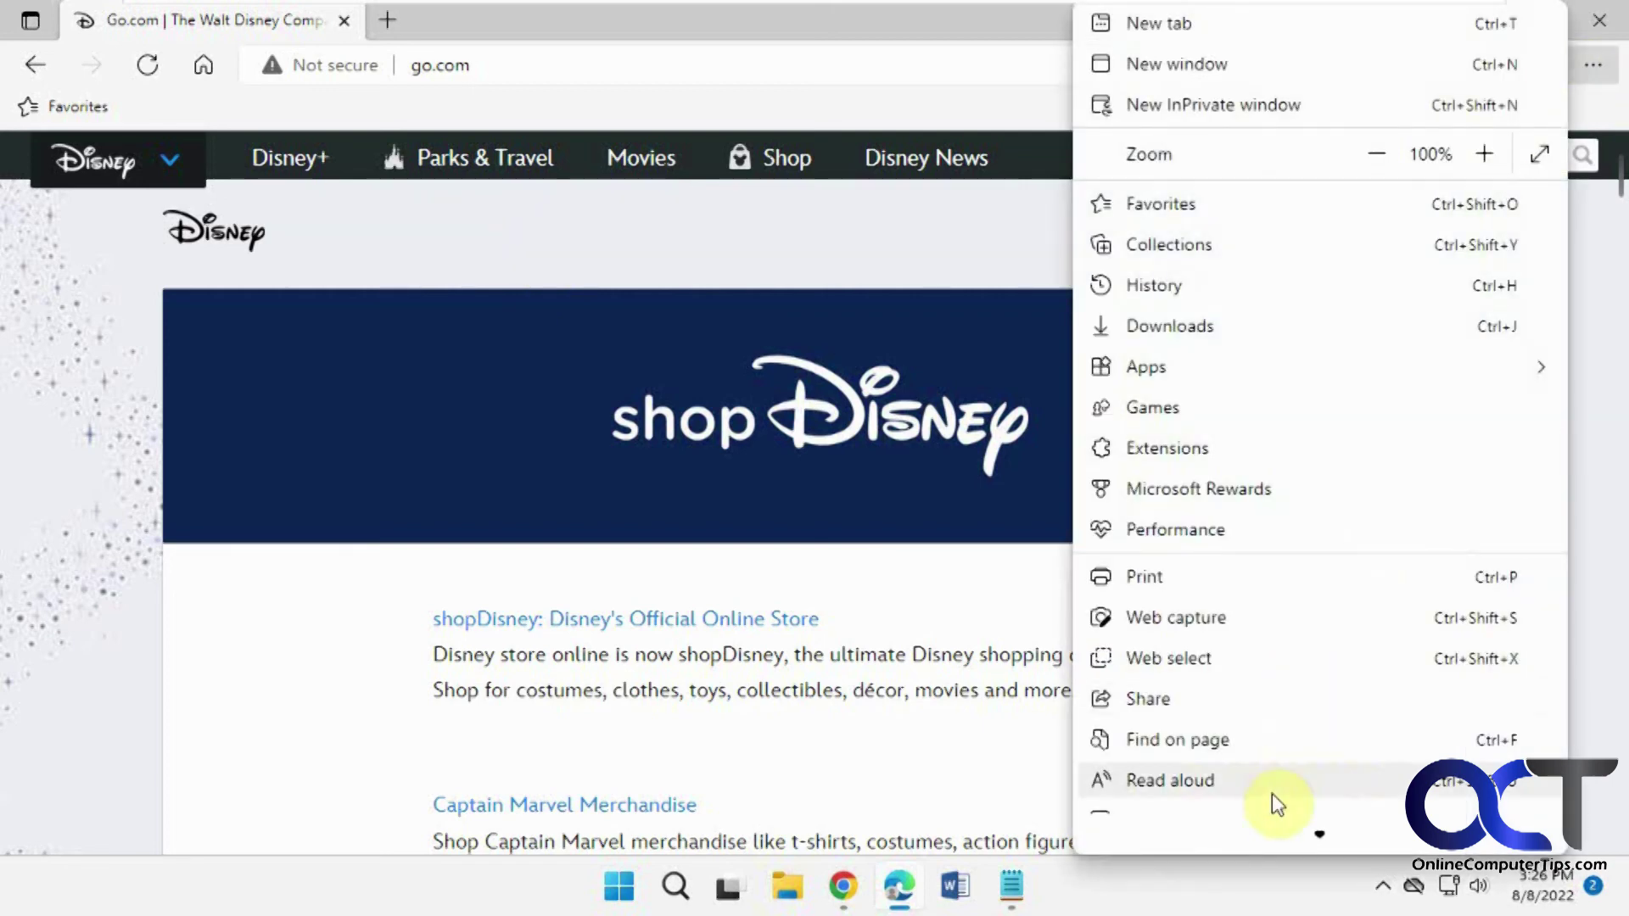
scroll(1272, 797, down, 2)
click(1258, 746)
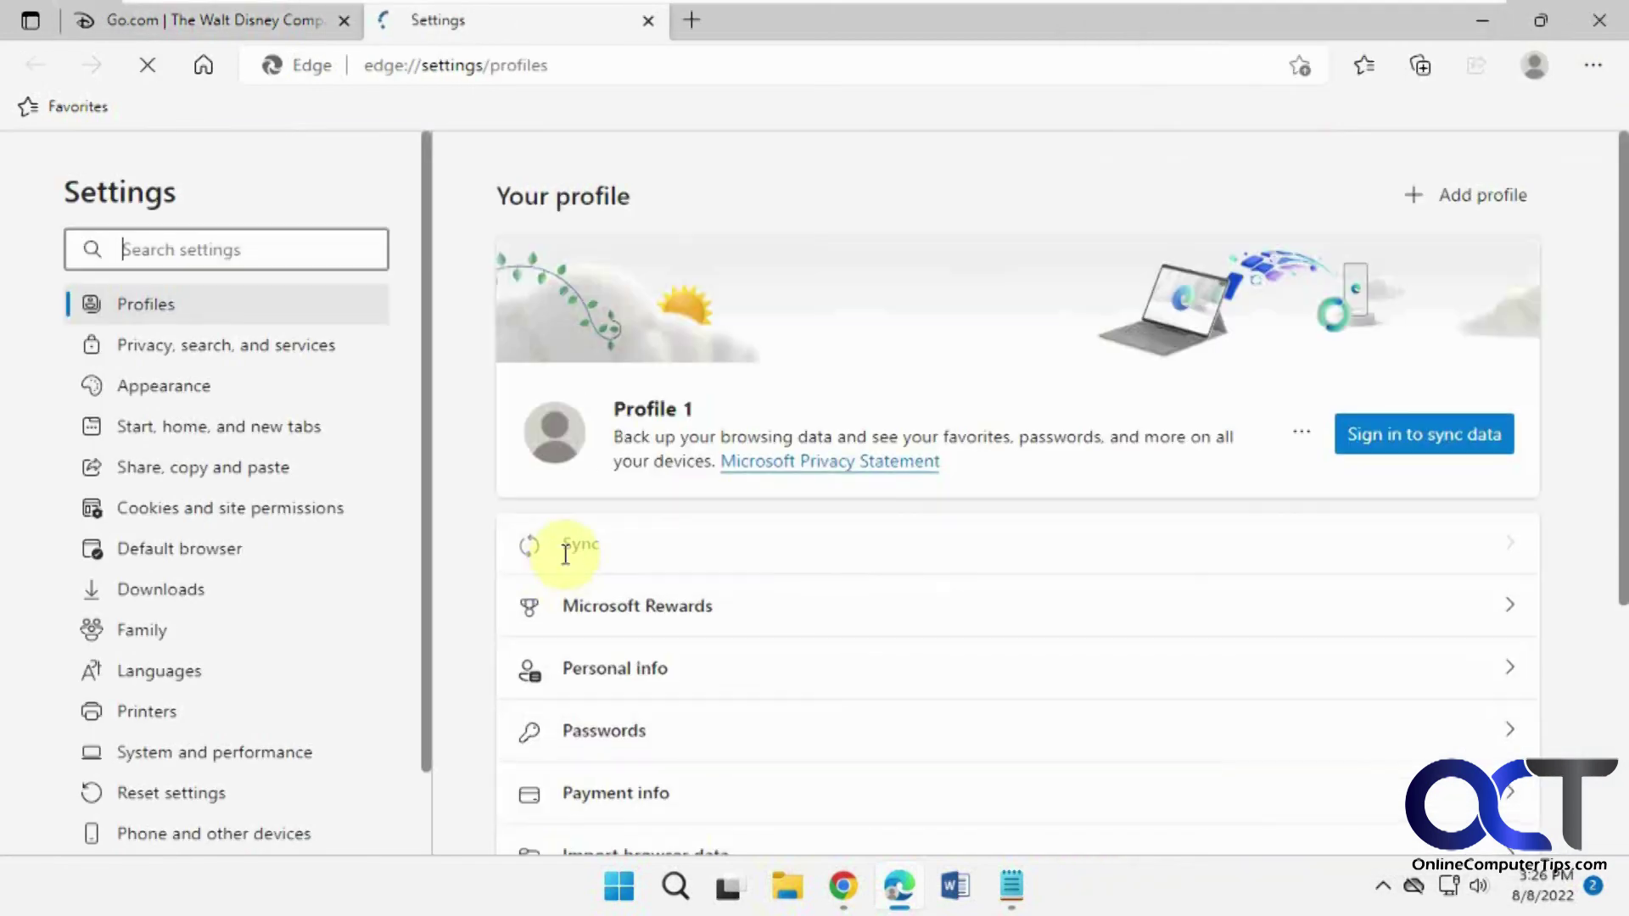
click(237, 356)
scroll(807, 582, down, 20)
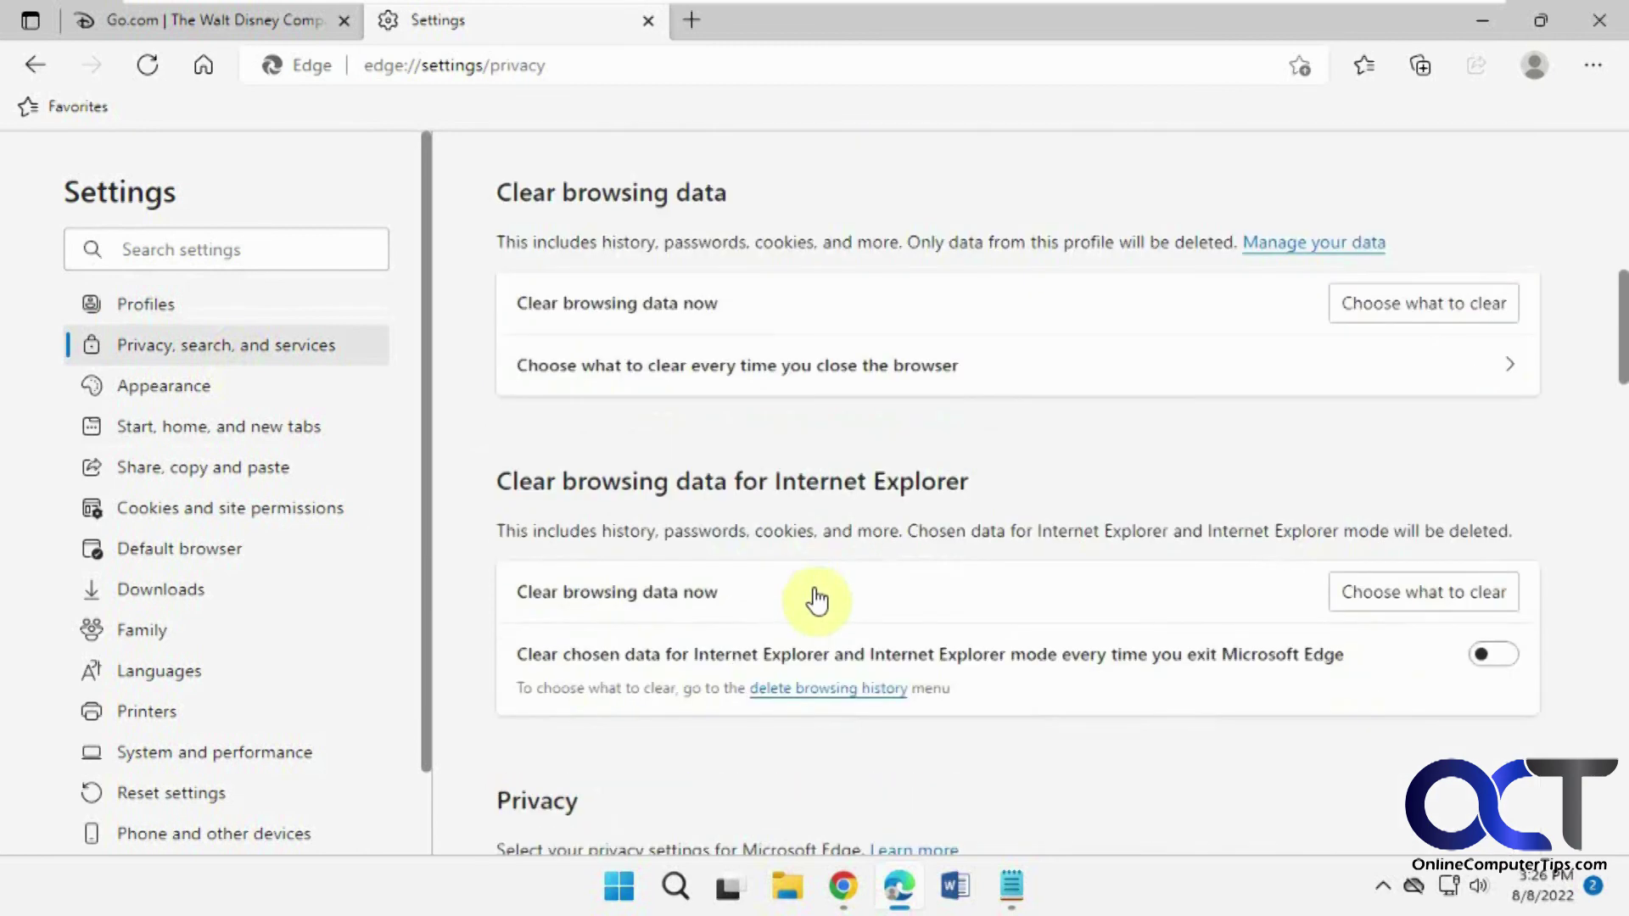
scroll(806, 590, down, 12)
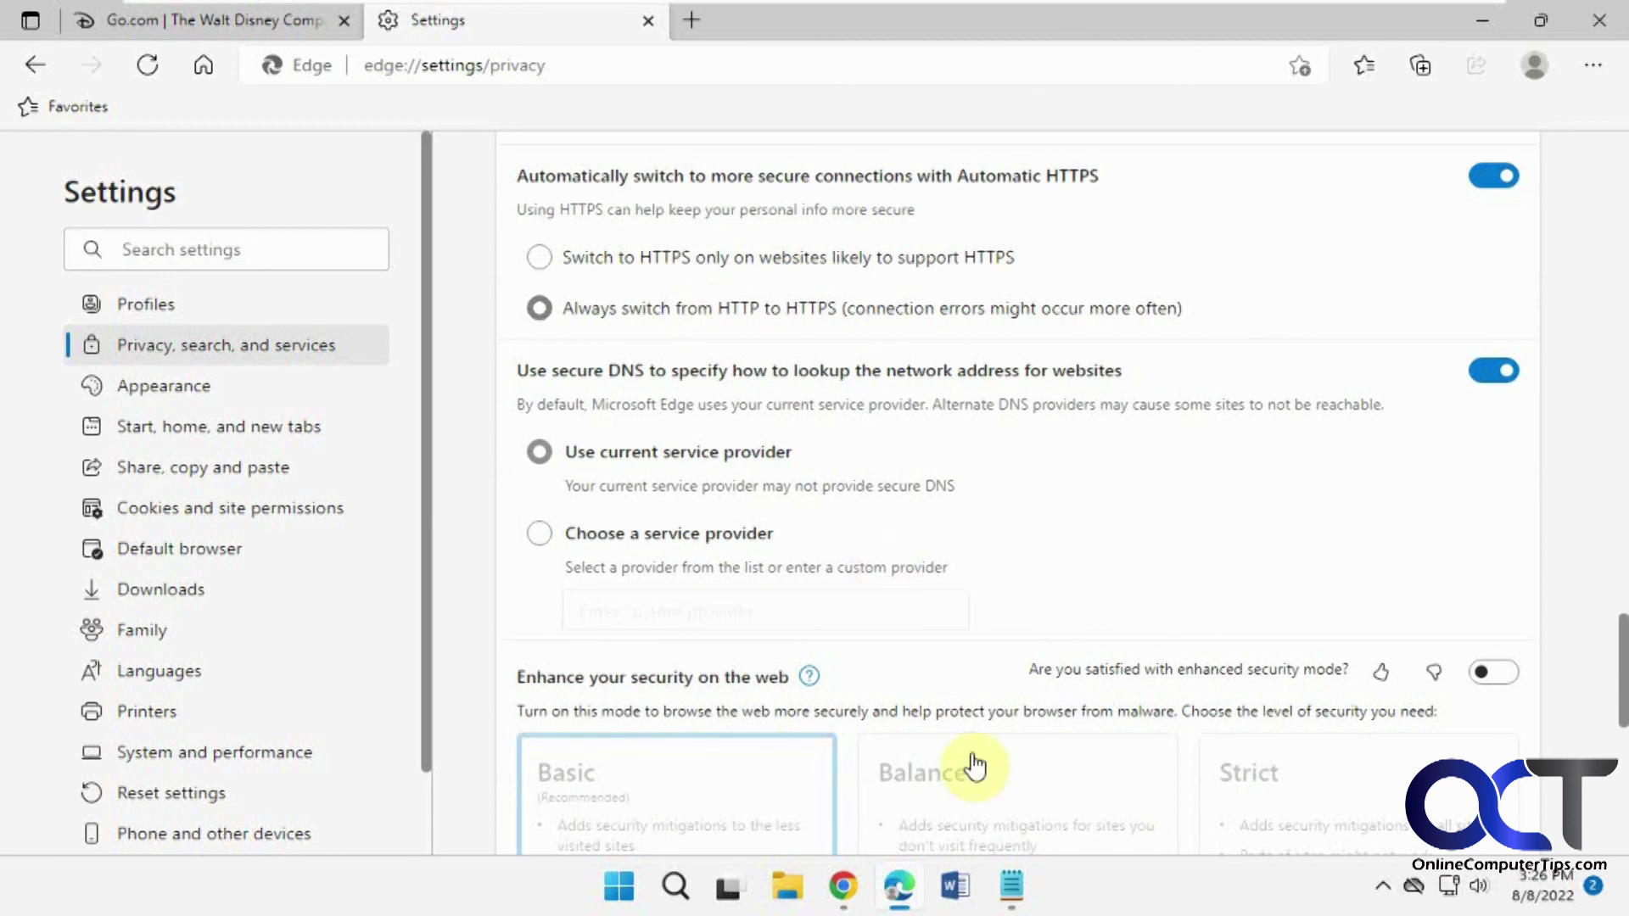
Bring the Notepad note with the edge://flags/#edge-automatic-https address to the front
click(1011, 887)
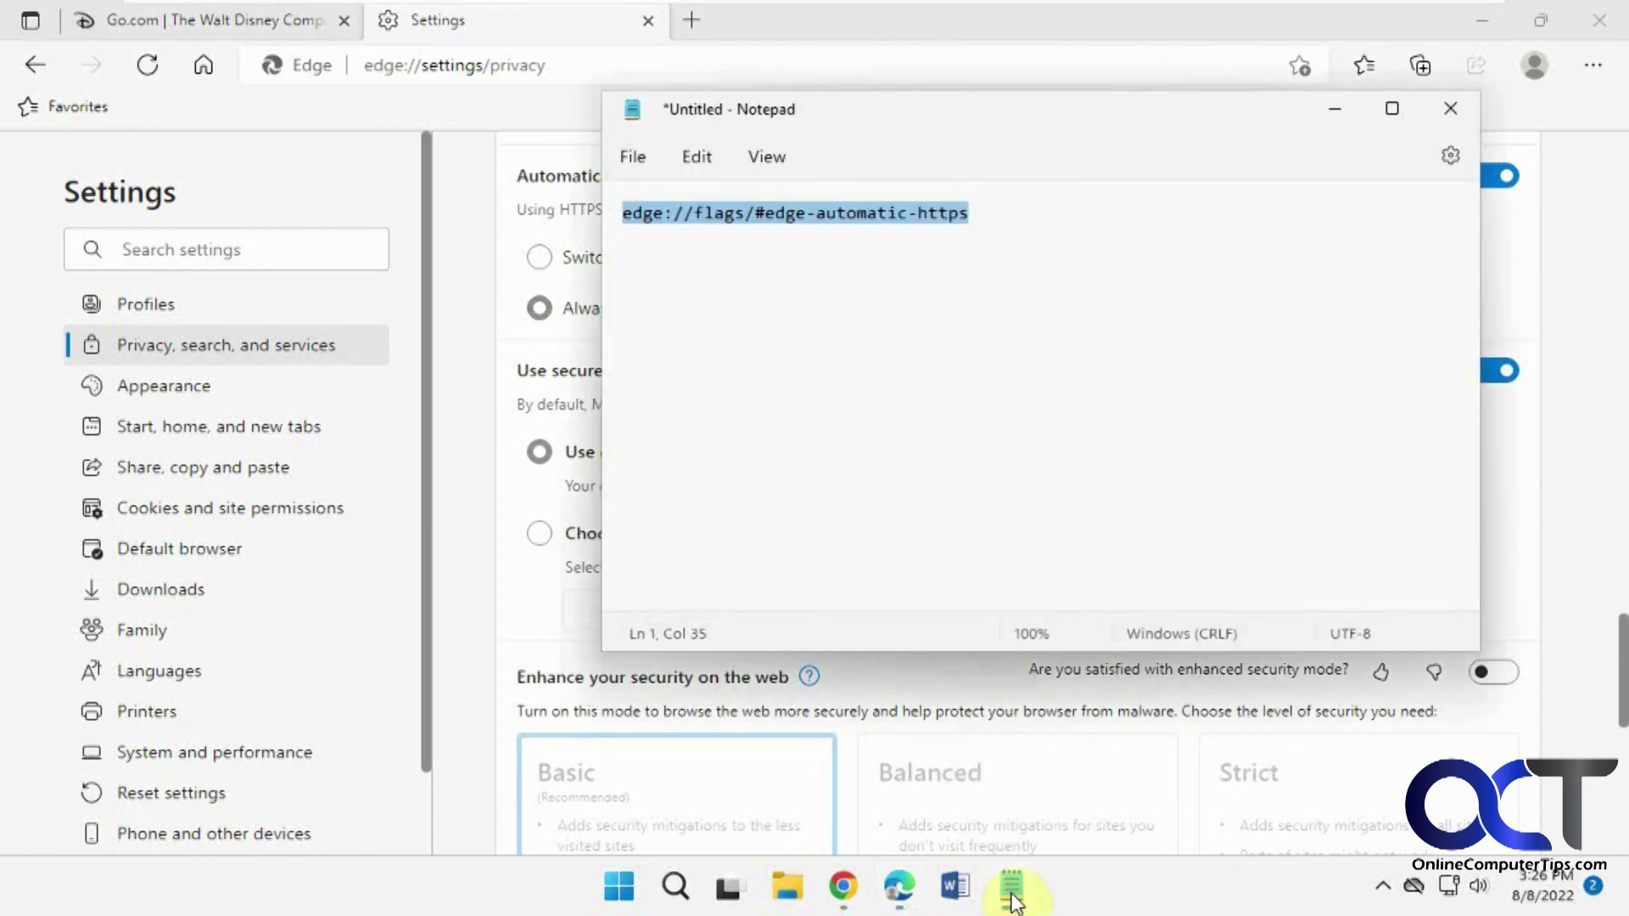